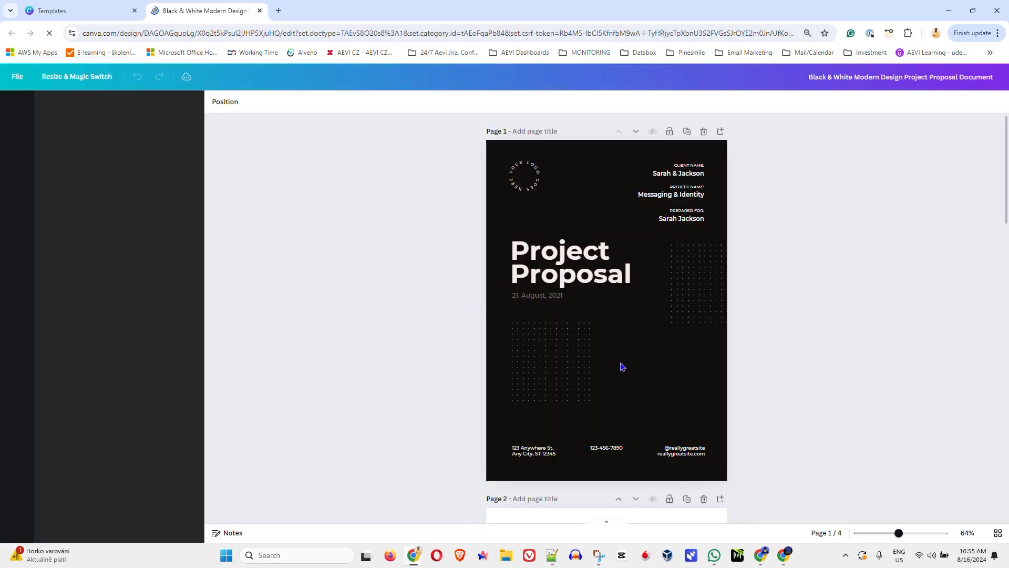
Look through all four pages of the project proposal template, from the cover to the Deliverables page.
scroll(631, 354, "down", 1)
scroll(623, 341, "down", 4)
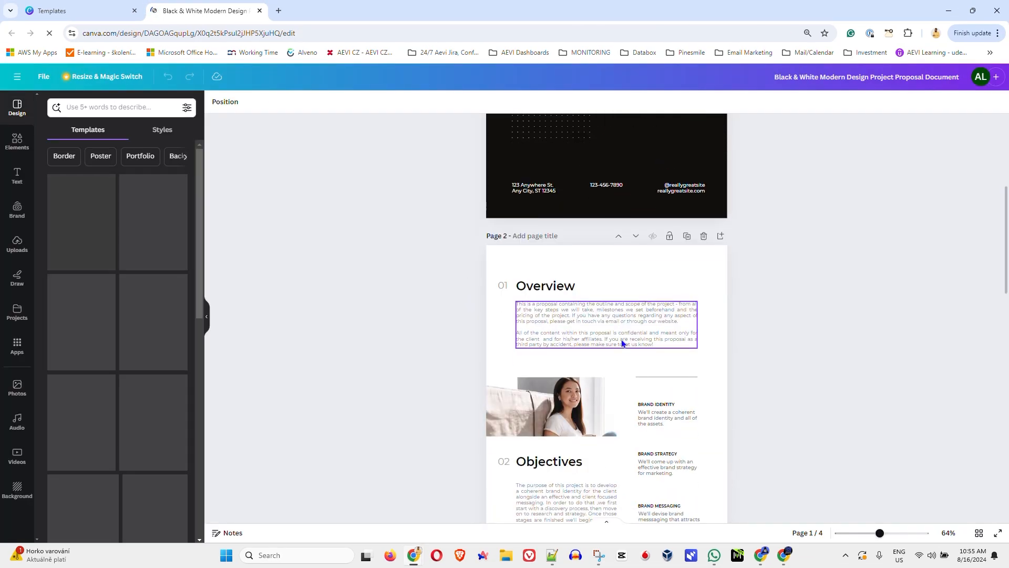
scroll(599, 331, "down", 5)
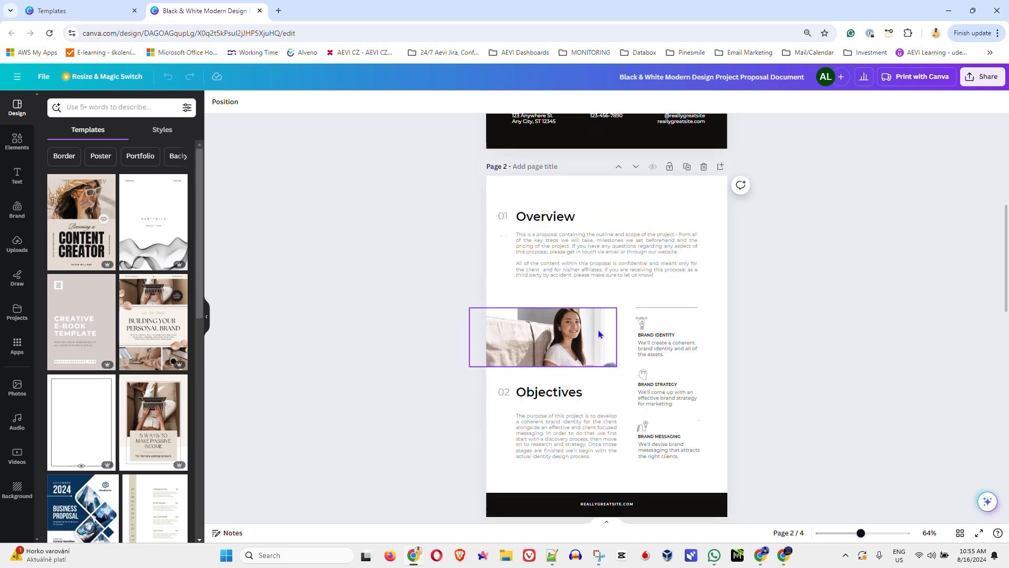
scroll(597, 315, "up", 4)
scroll(599, 310, "up", 6)
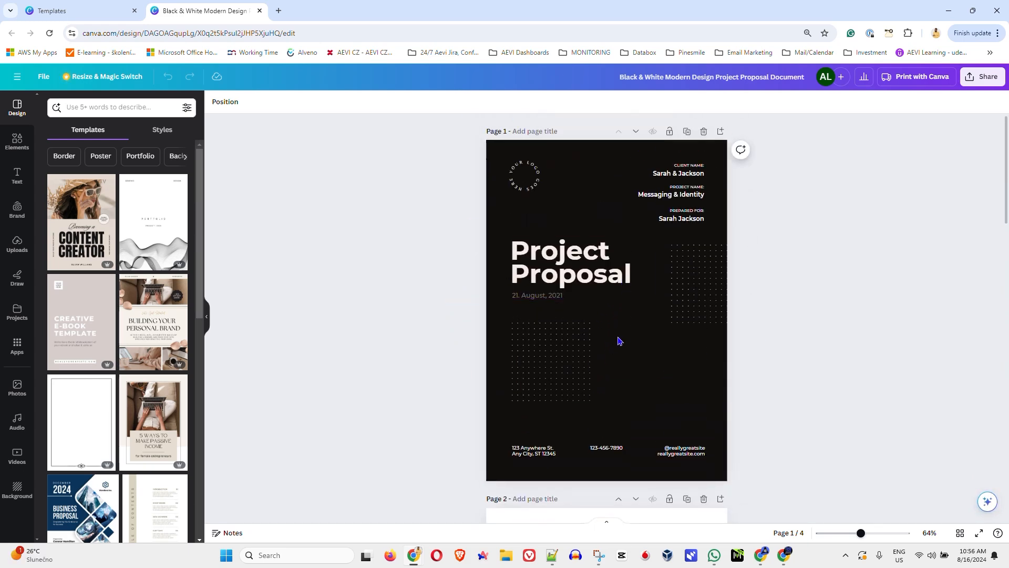
scroll(625, 337, "down", 7)
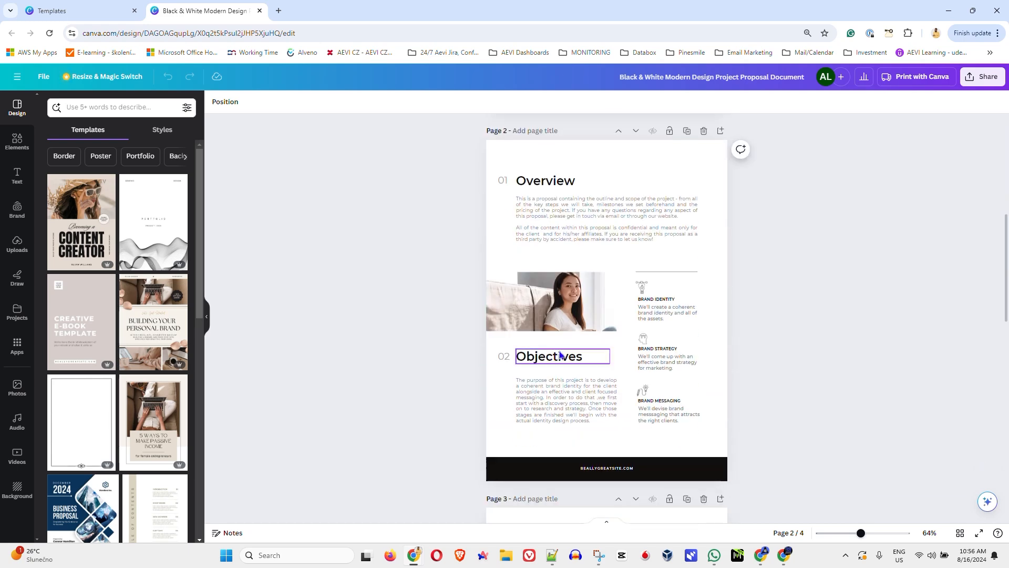
scroll(561, 355, "down", 13)
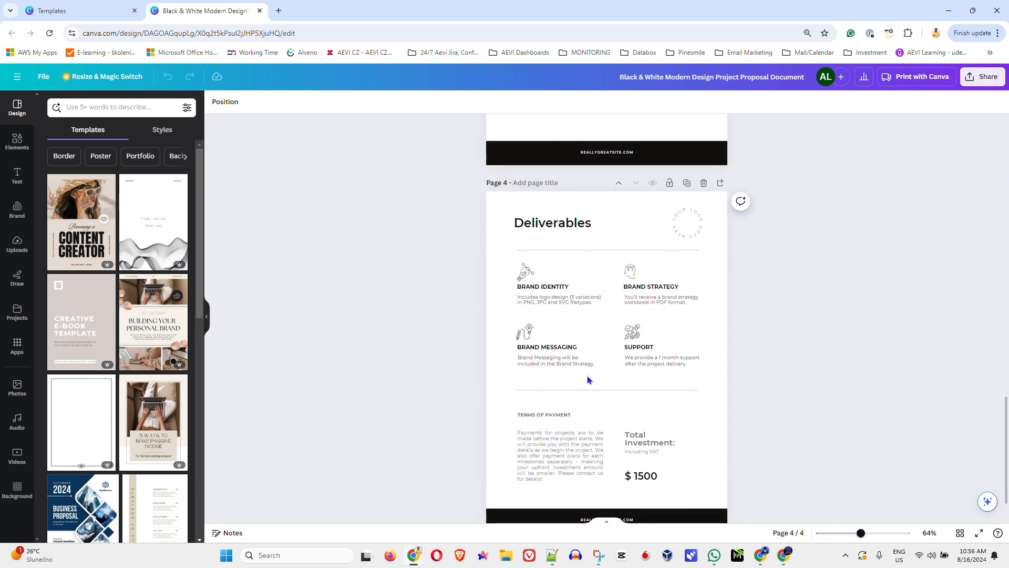
scroll(588, 373, "down", 1)
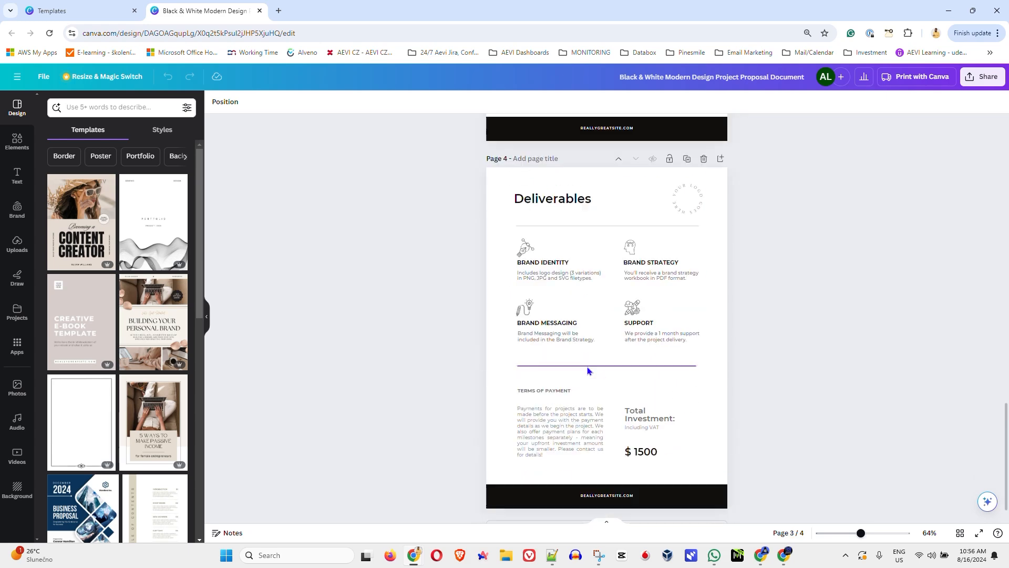
scroll(588, 374, "up", 11)
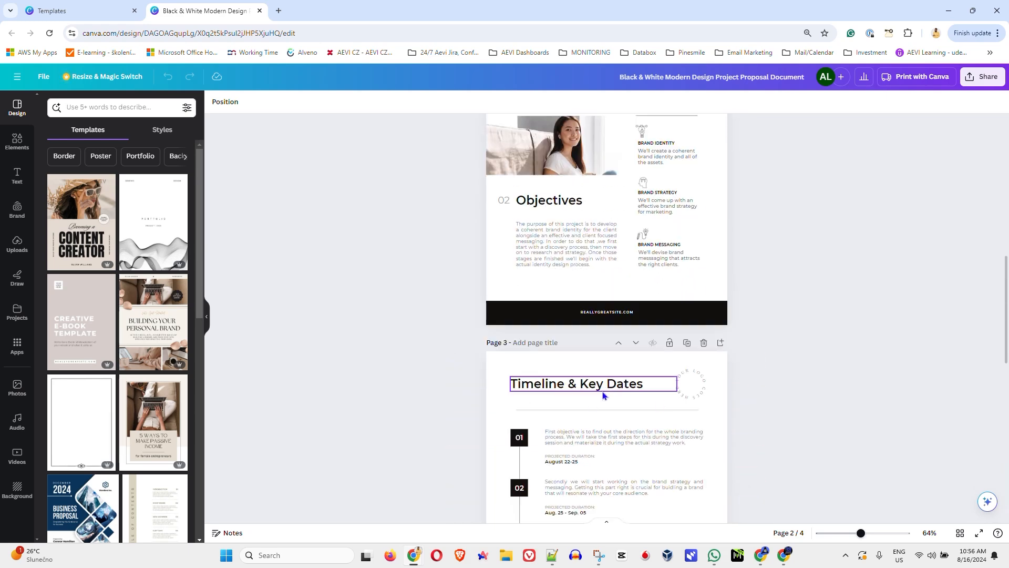
scroll(635, 391, "up", 10)
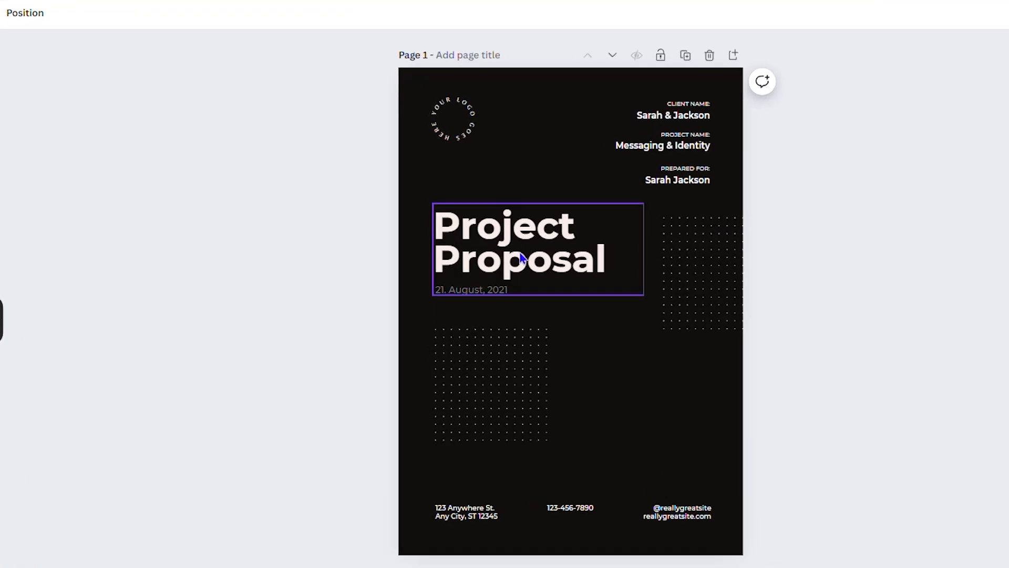
Link the "Project Proposal" title on the cover page to page 3 of this document.
left_click(575, 273)
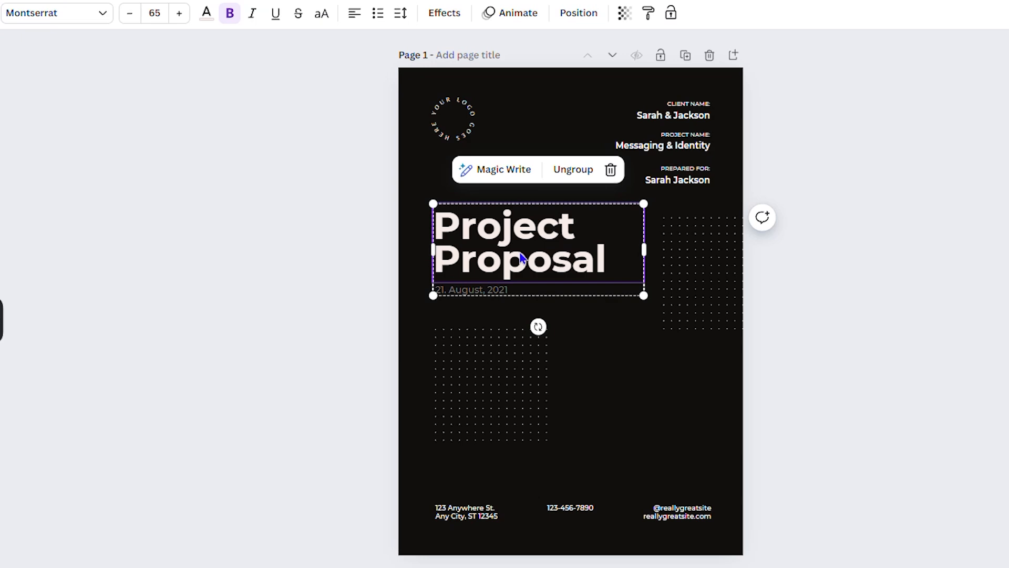
right_click(521, 257)
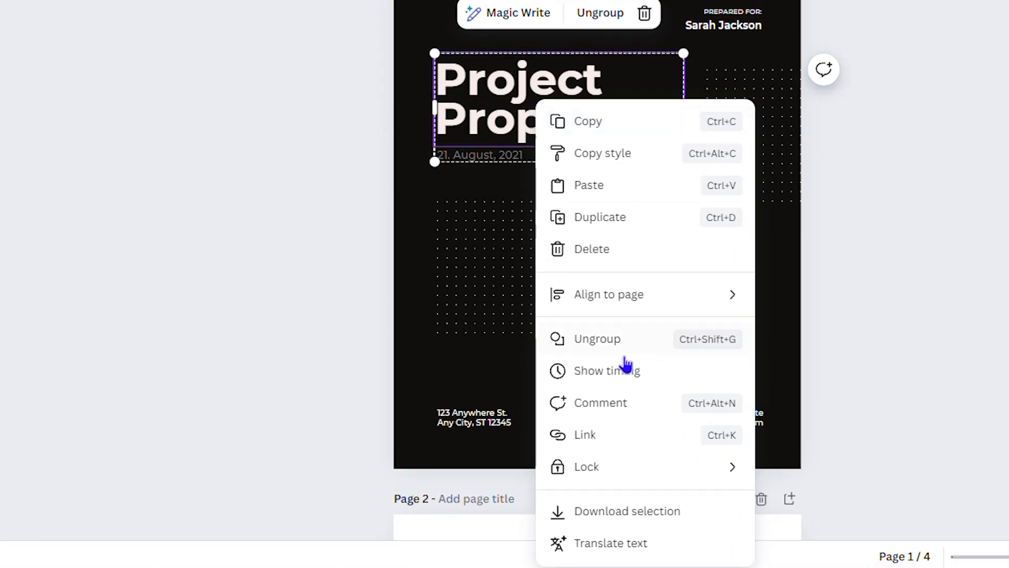
left_click(585, 438)
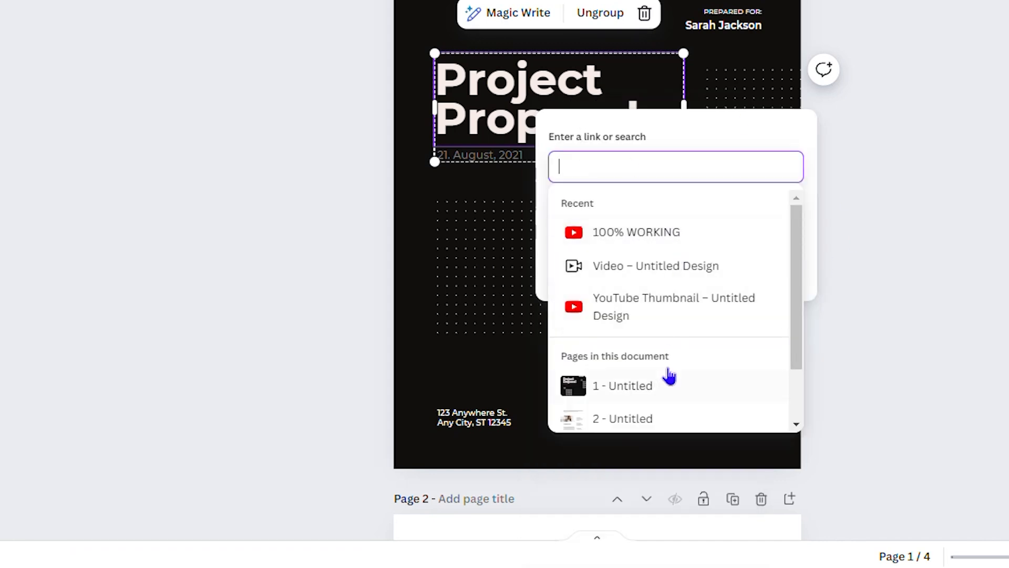
left_click_drag(798, 259, 793, 355)
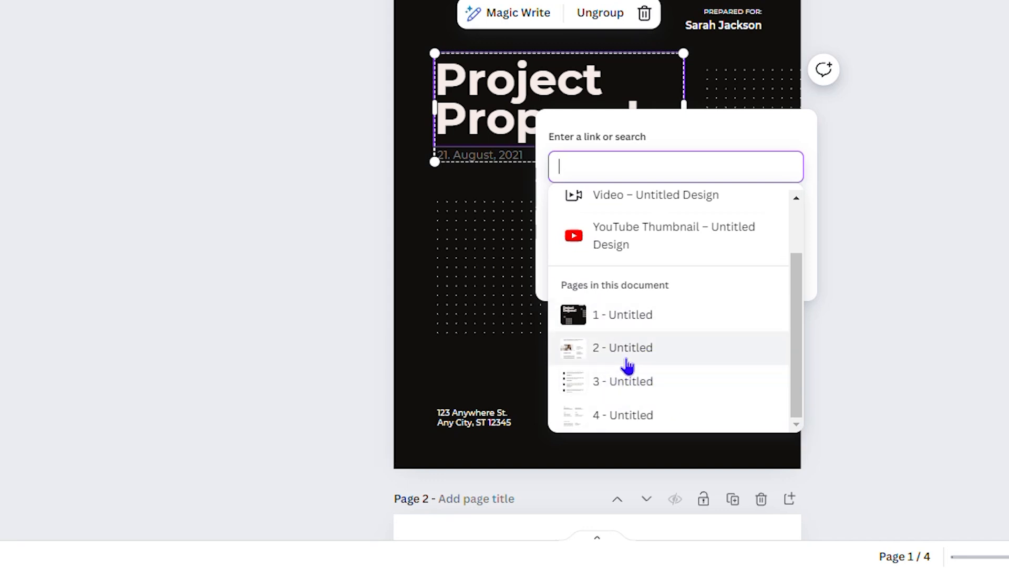
left_click(618, 390)
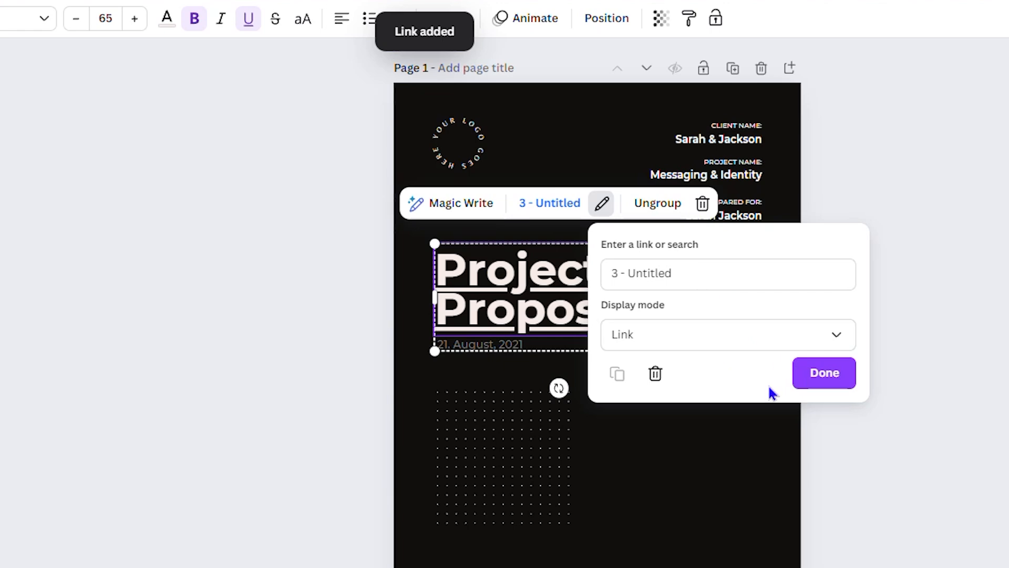
left_click(823, 384)
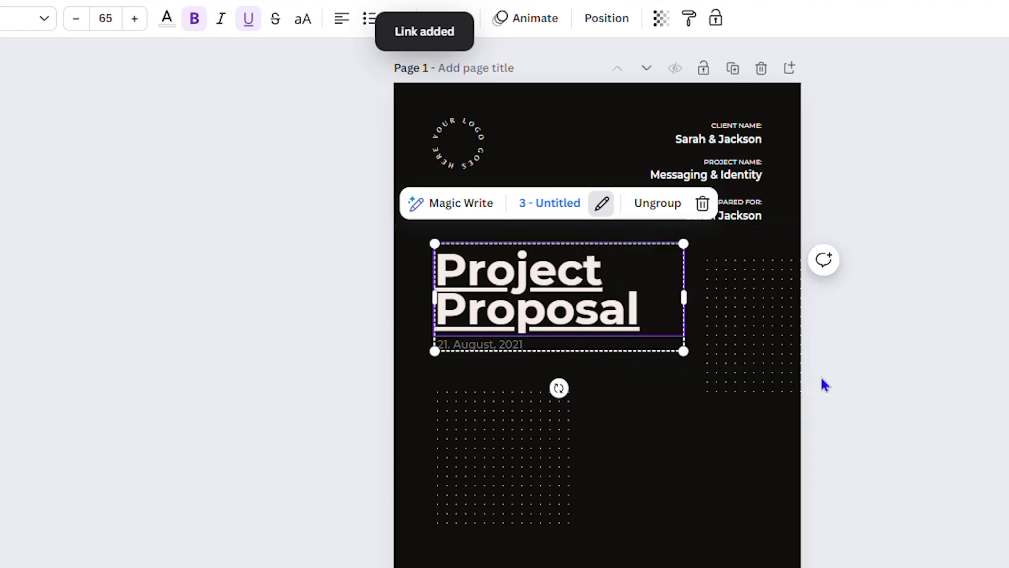
Link the REALLYGREATSITE.COM footer text on page 4 to page 1 of this document.
scroll(633, 284, "down", 8)
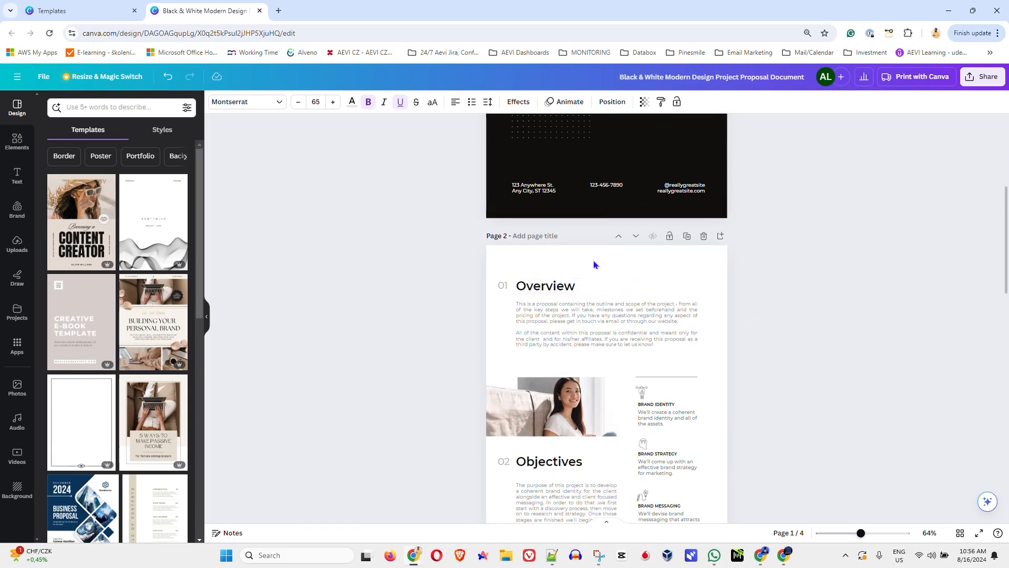
scroll(610, 421, "up", 4)
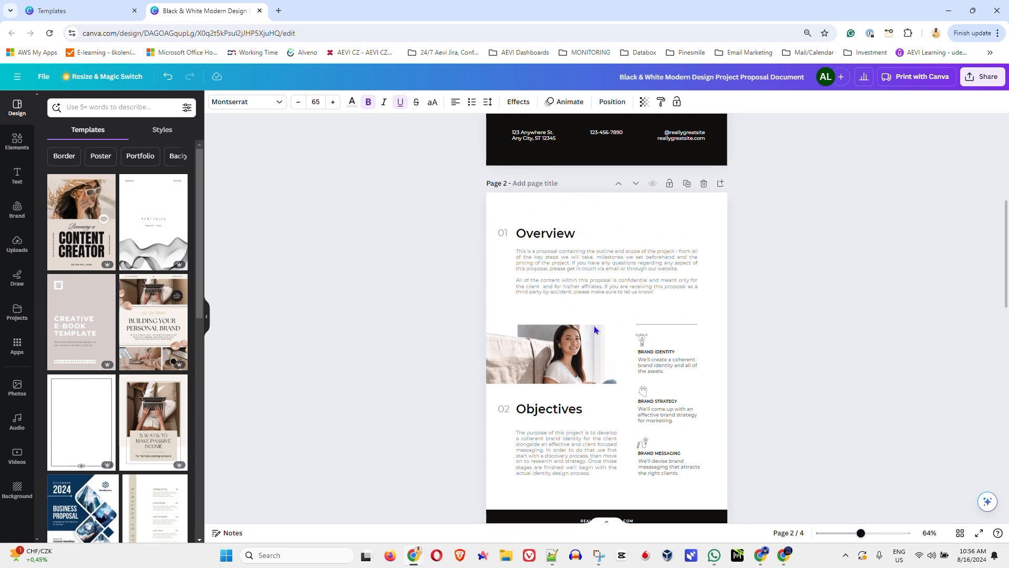
scroll(611, 420, "down", 3)
scroll(610, 420, "down", 15)
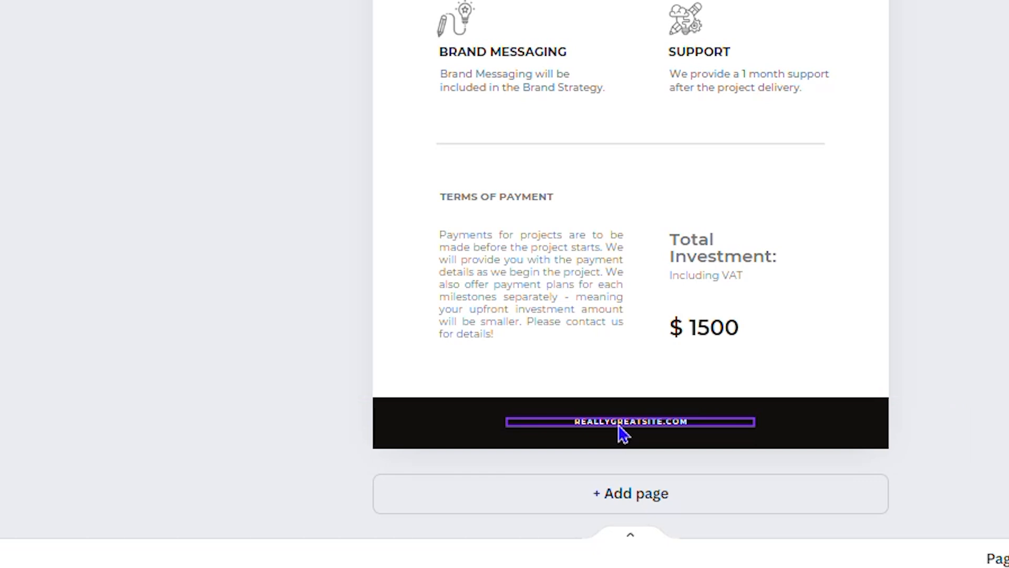
left_click(621, 432)
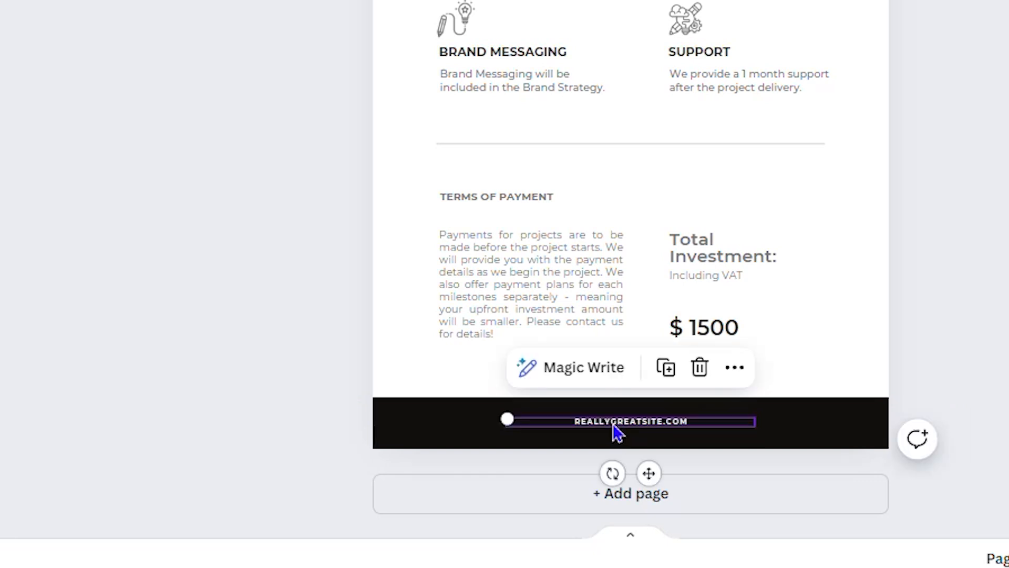
right_click(618, 432)
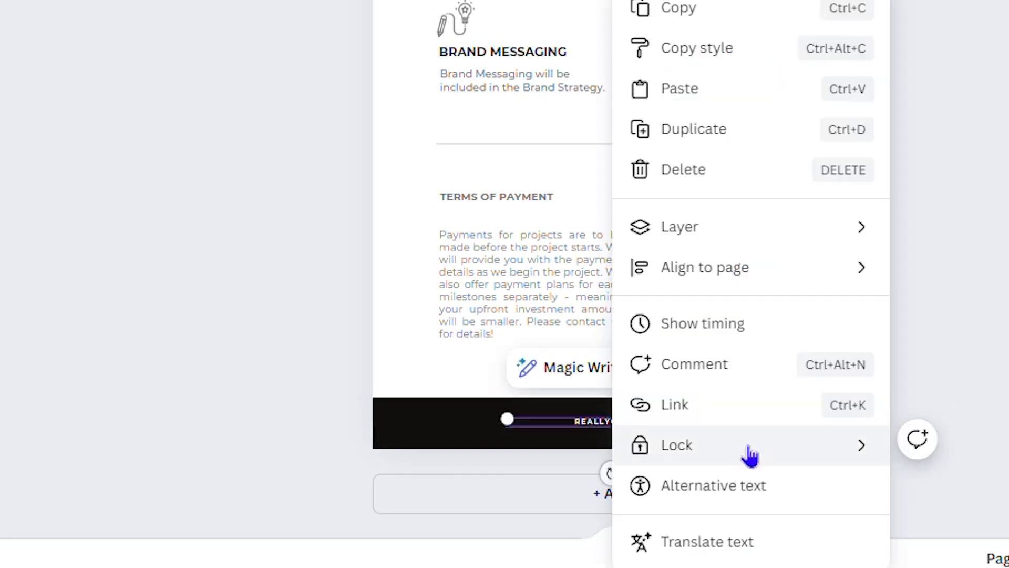
left_click(710, 408)
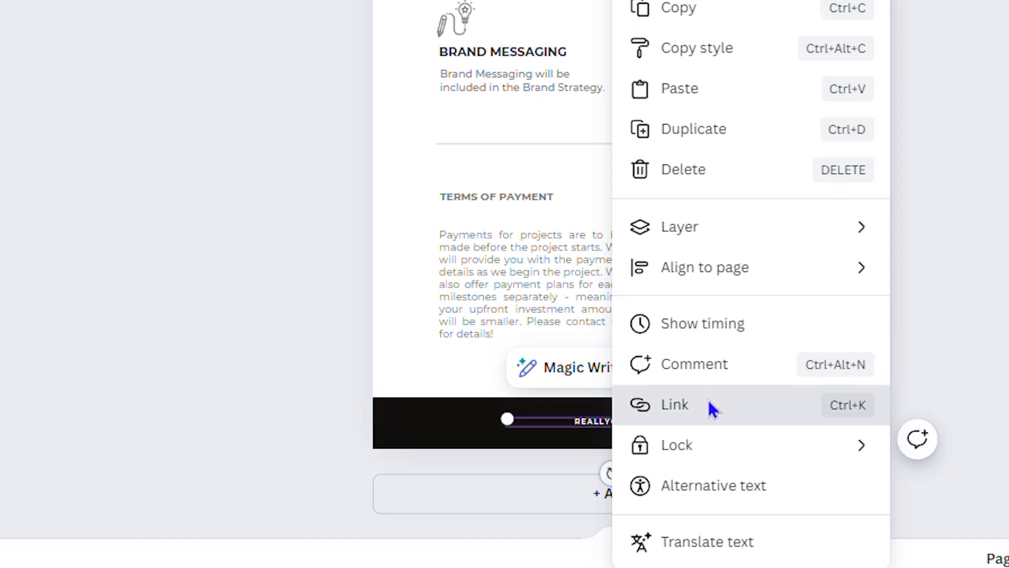
scroll(802, 364, "down", 2)
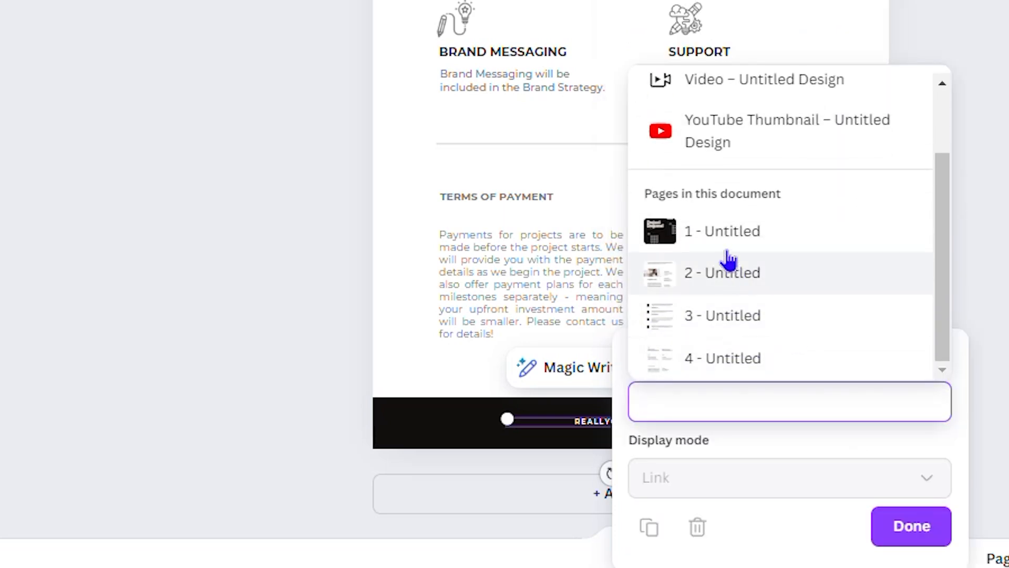
left_click(723, 232)
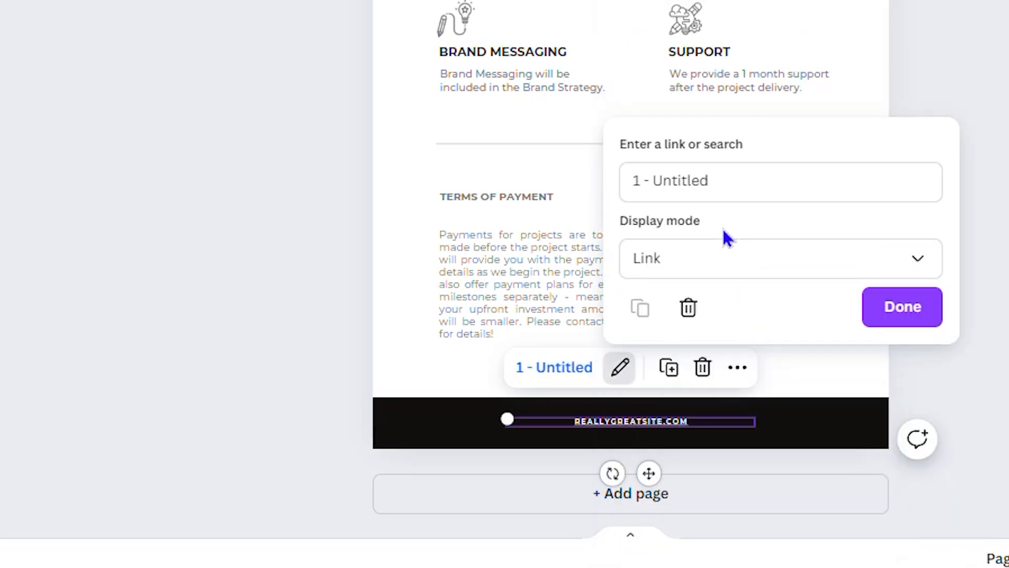
left_click(903, 315)
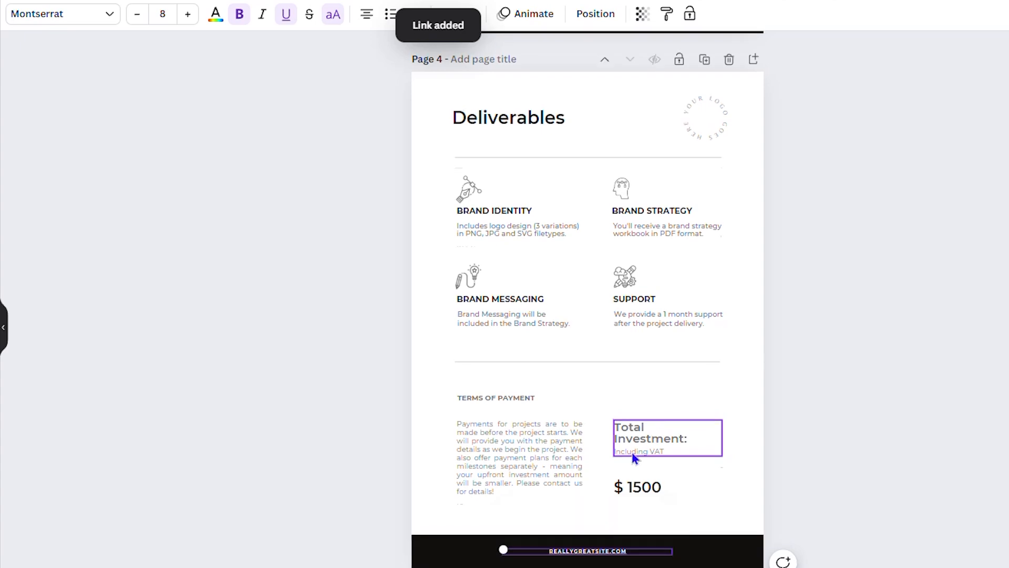
Link the black footer bar on page 3, Timeline & Key Dates, to page 1 of this document.
scroll(634, 462, "up", 7)
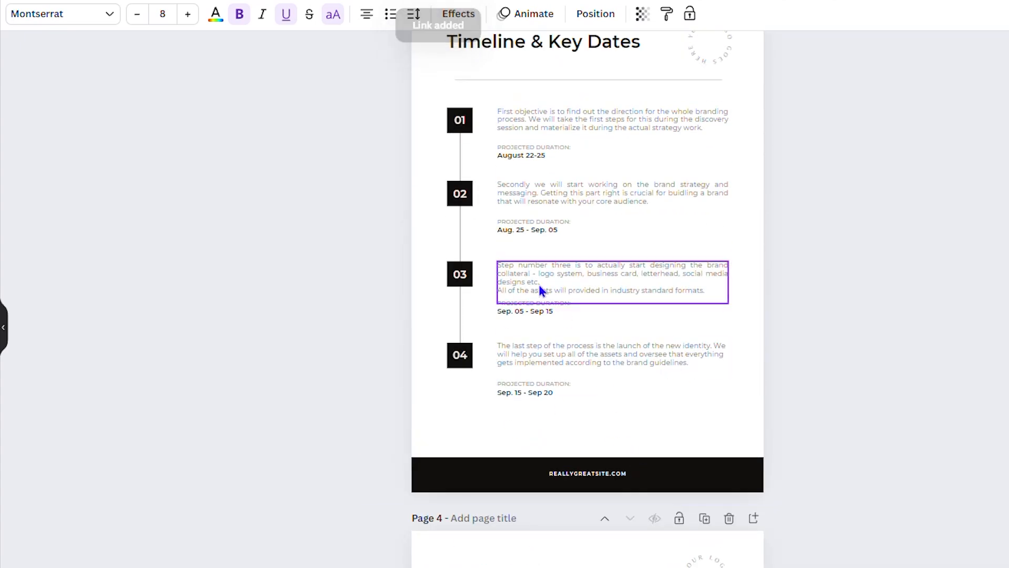
left_click(589, 472)
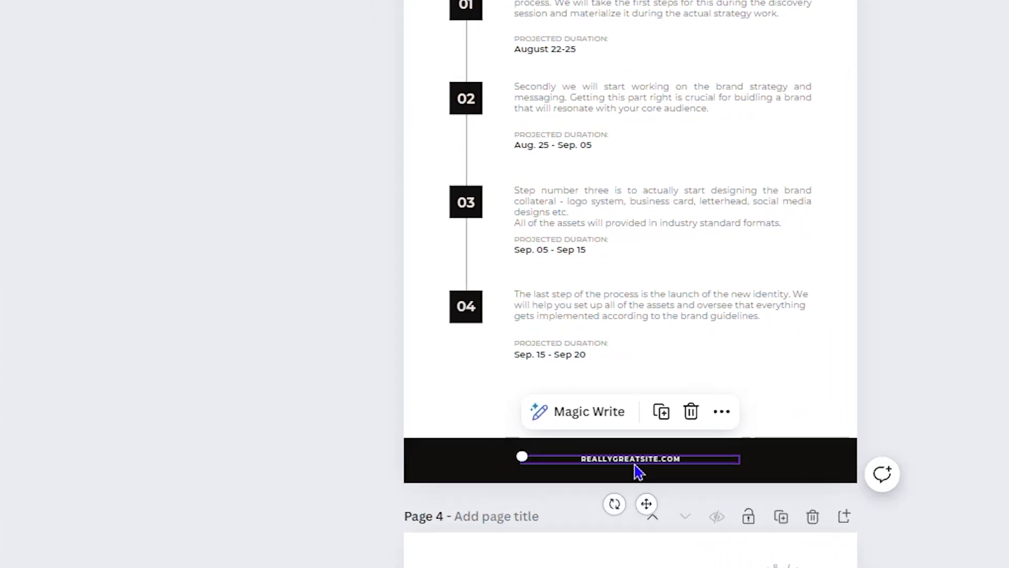
right_click(640, 463)
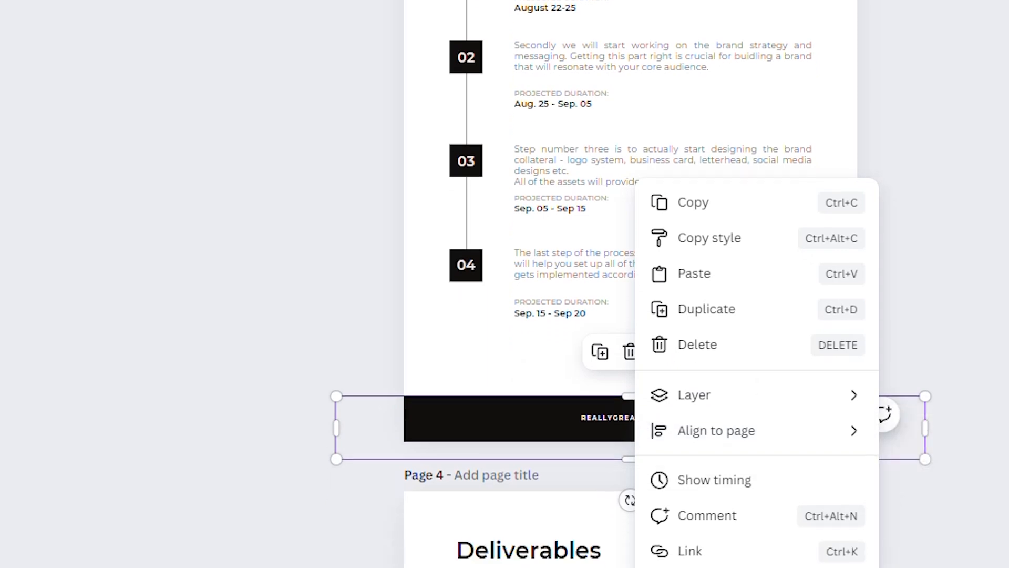
left_click(716, 475)
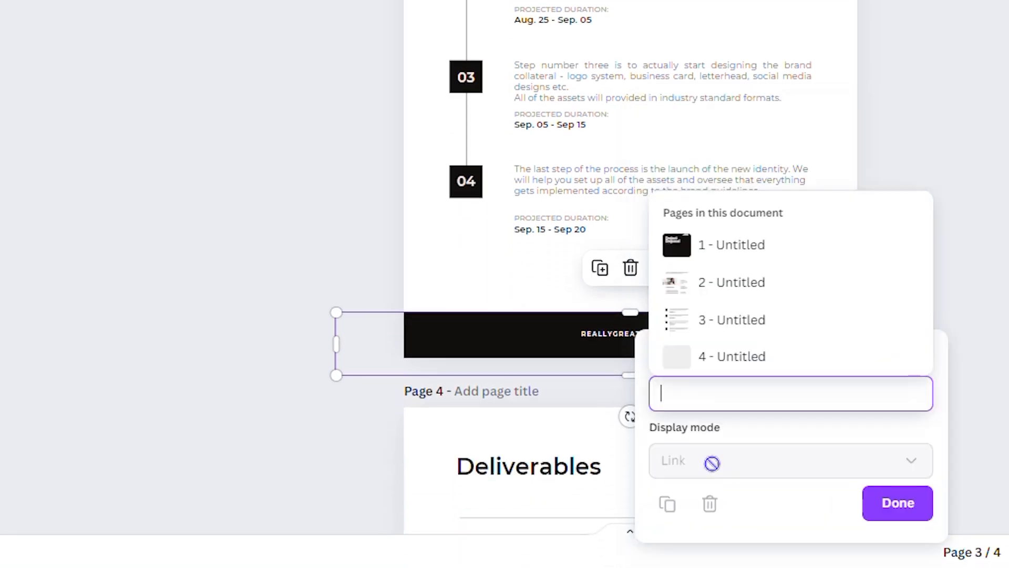
scroll(766, 320, "down", 2)
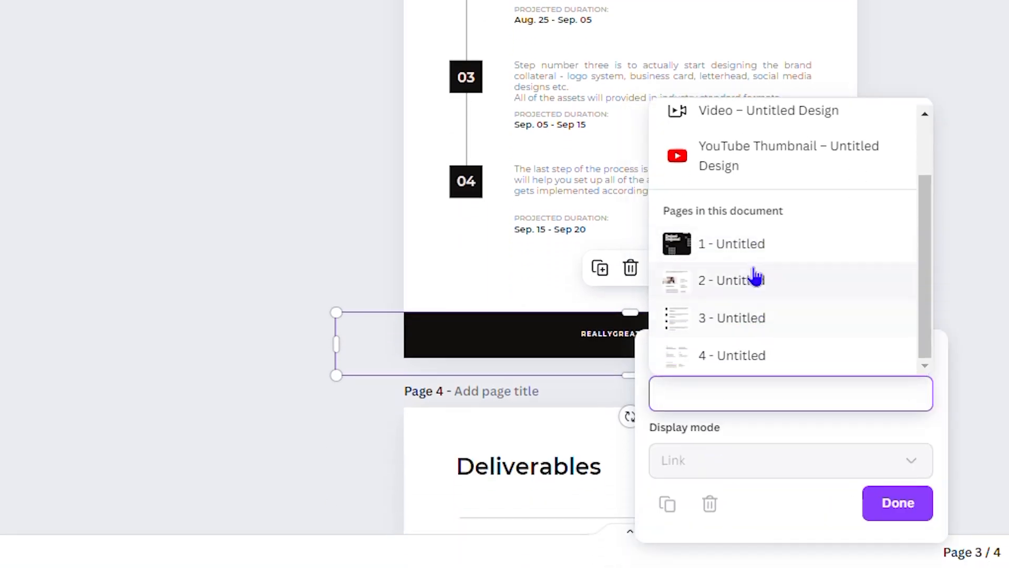
left_click(743, 239)
left_click(870, 457)
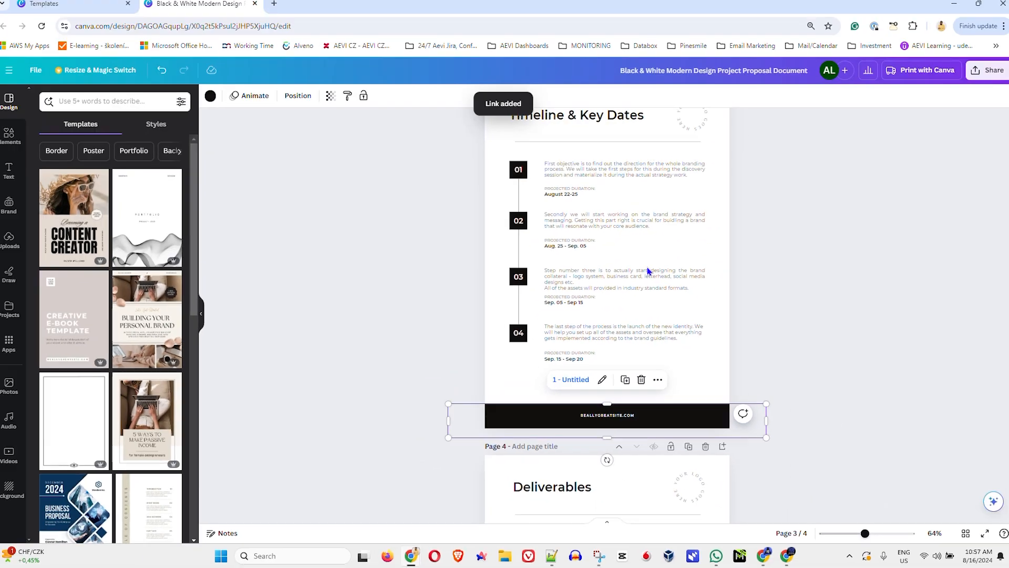
Replace the "Timeline & Key Dates" title on page 3 with the text "Google".
scroll(647, 294, "up", 5)
scroll(642, 297, "up", 5)
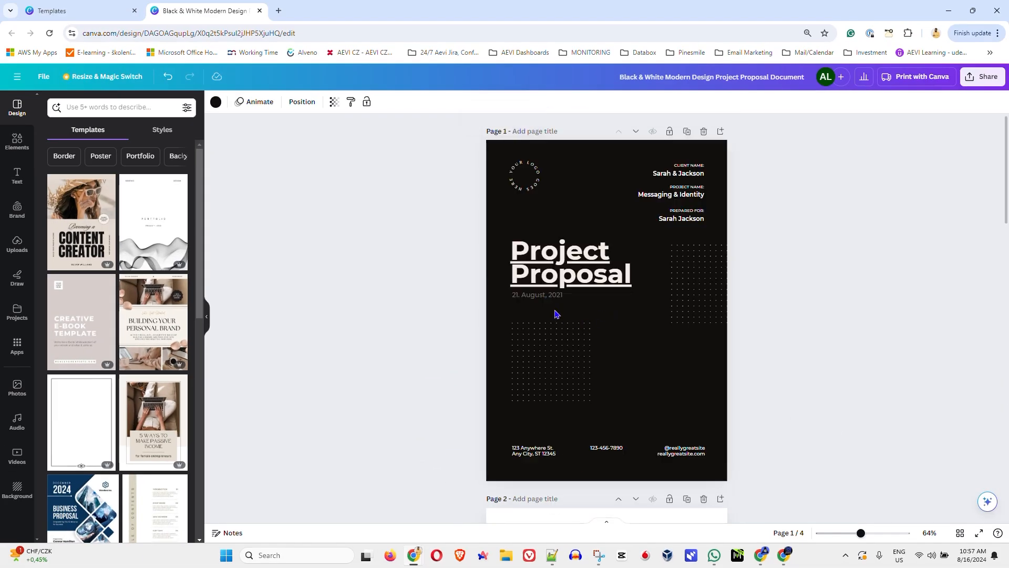
scroll(555, 314, "down", 10)
scroll(602, 328, "up", 5)
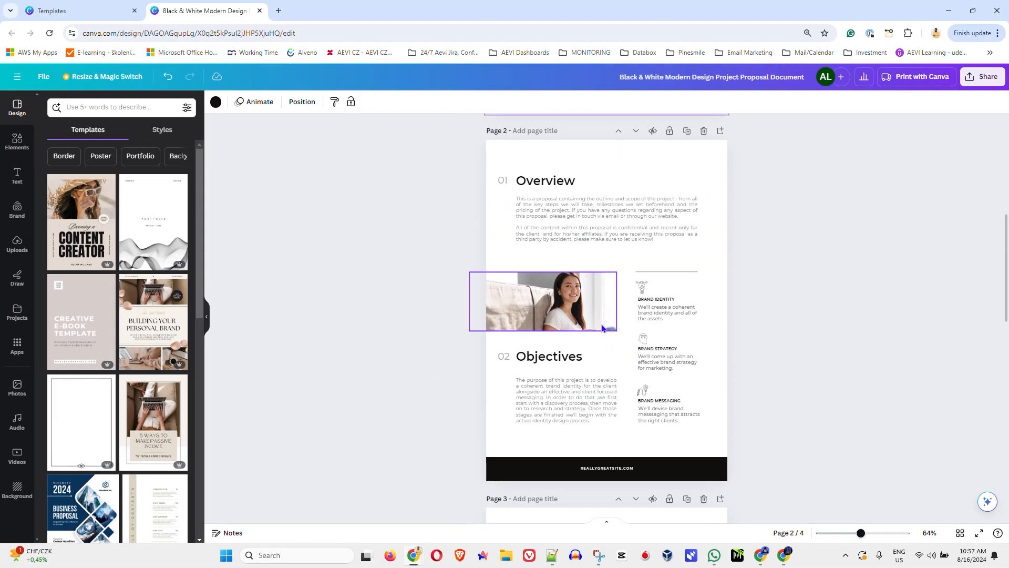
scroll(620, 316, "up", 1)
scroll(655, 302, "up", 5, "ctrl")
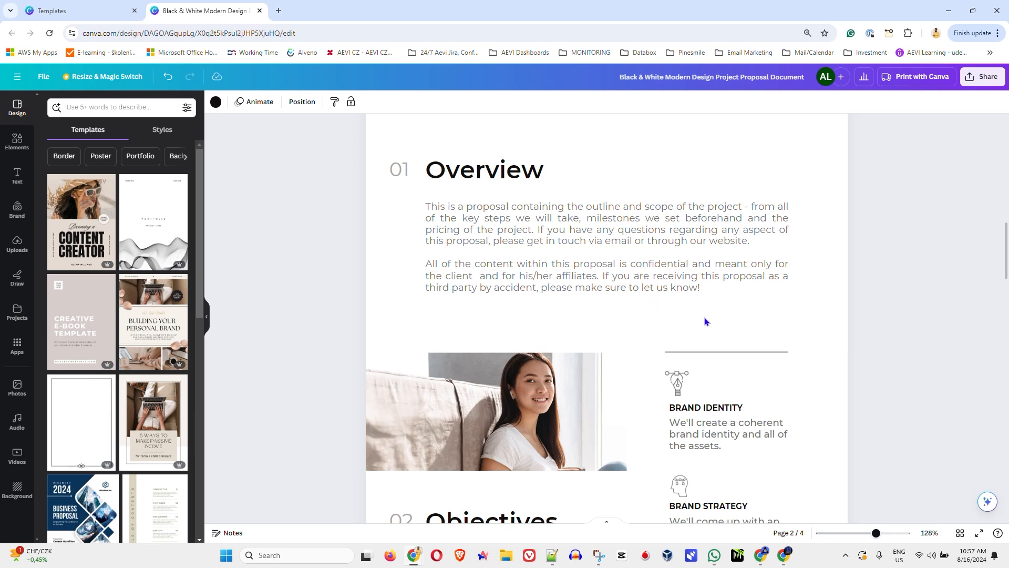
scroll(683, 337, "down", 8)
left_click(436, 363)
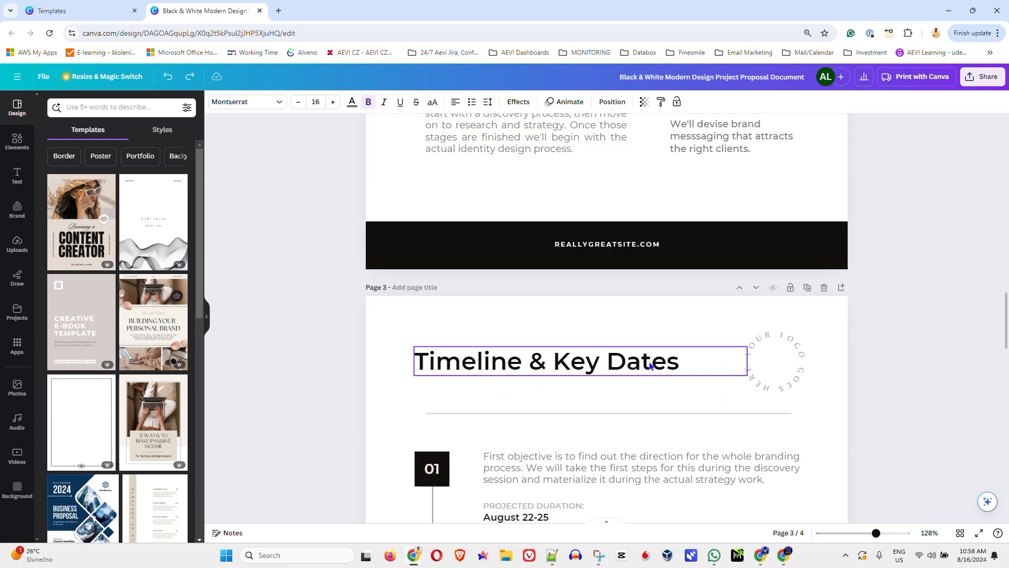
left_click(529, 370)
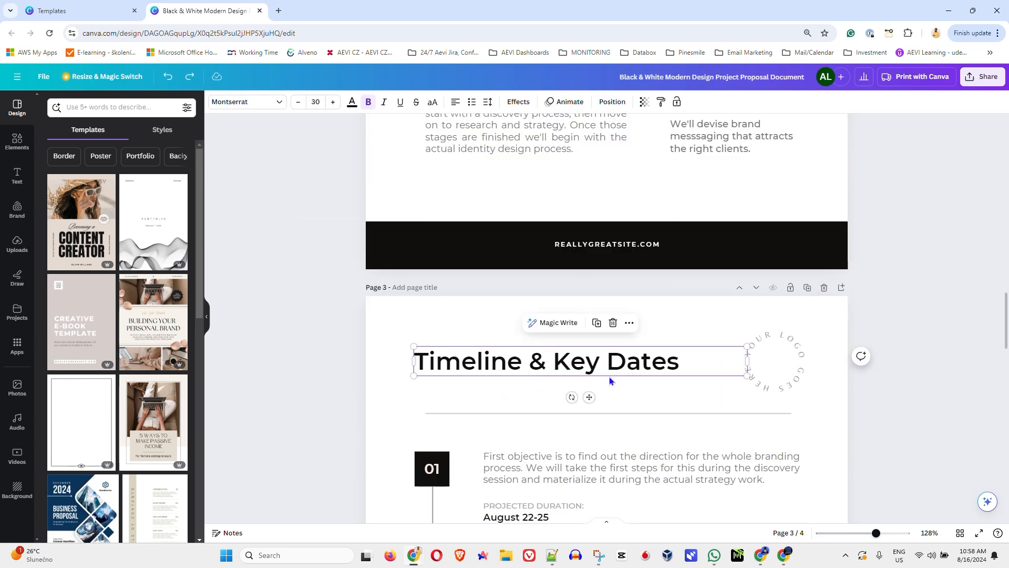
left_click(680, 362)
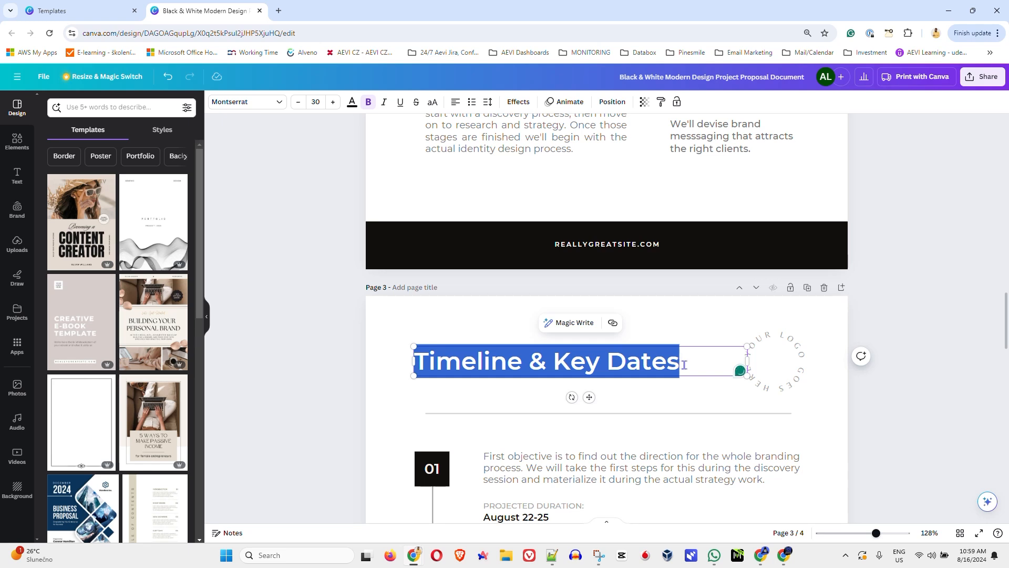
type("Gool")
type("gle")
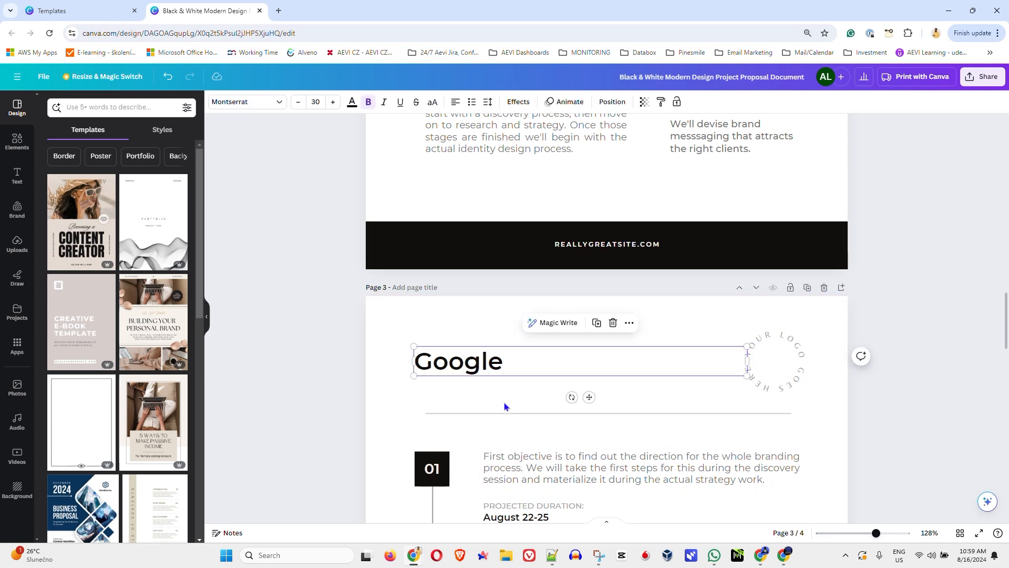
right_click(498, 369)
mouse_move(495, 373)
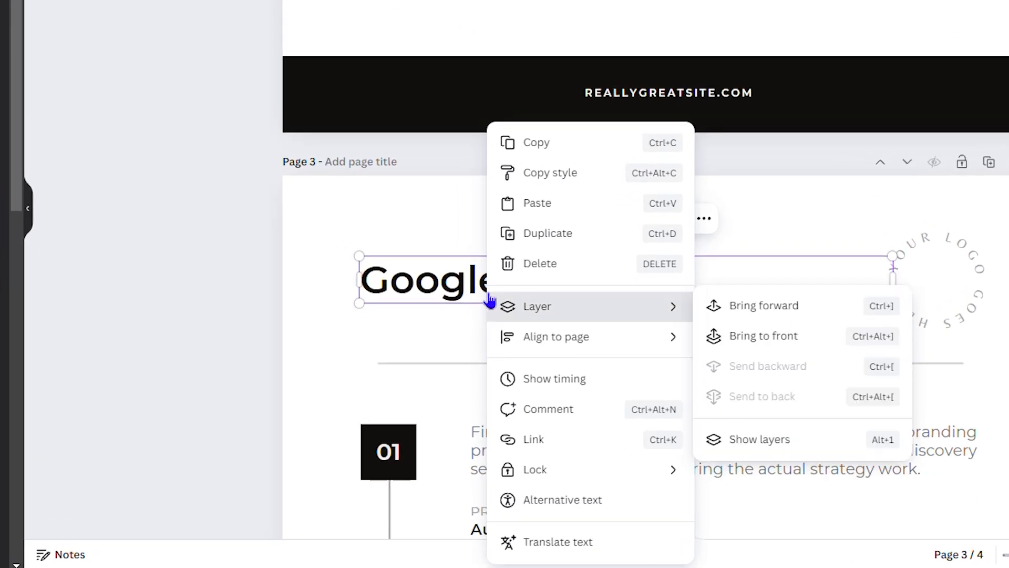
left_click(566, 440)
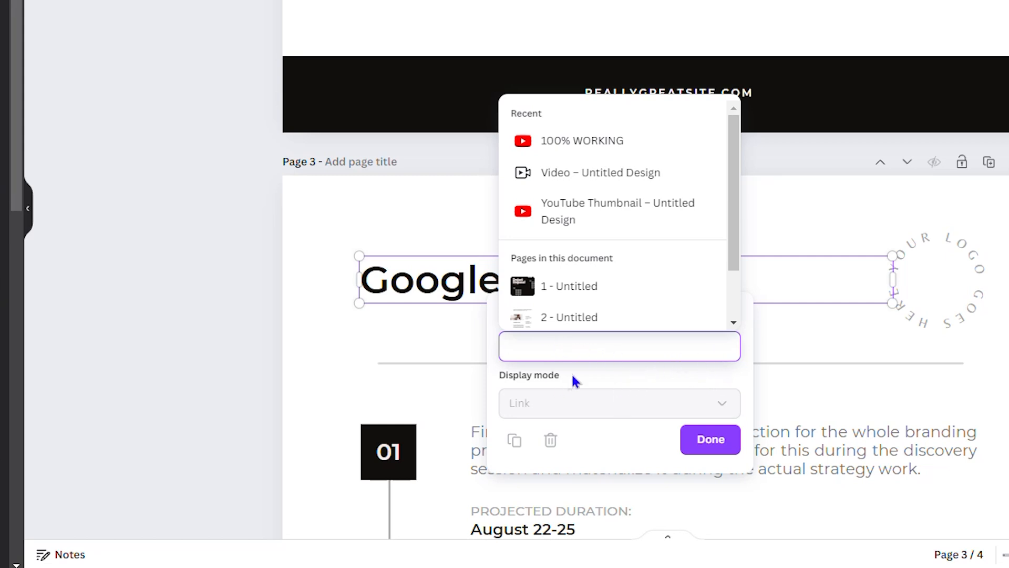
scroll(647, 258, "down", 2)
scroll(630, 266, "up", 2)
type("www")
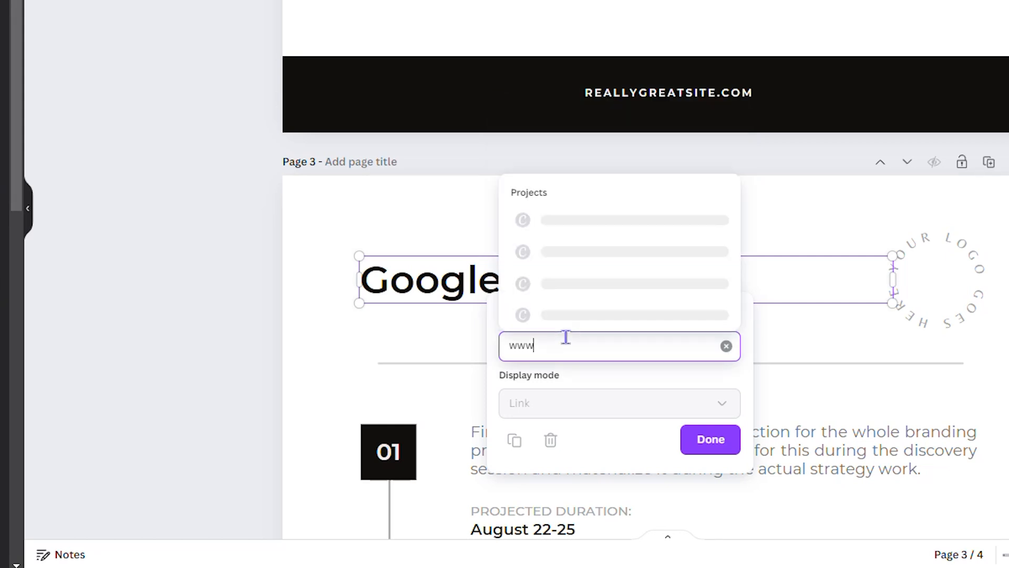
type(".goog")
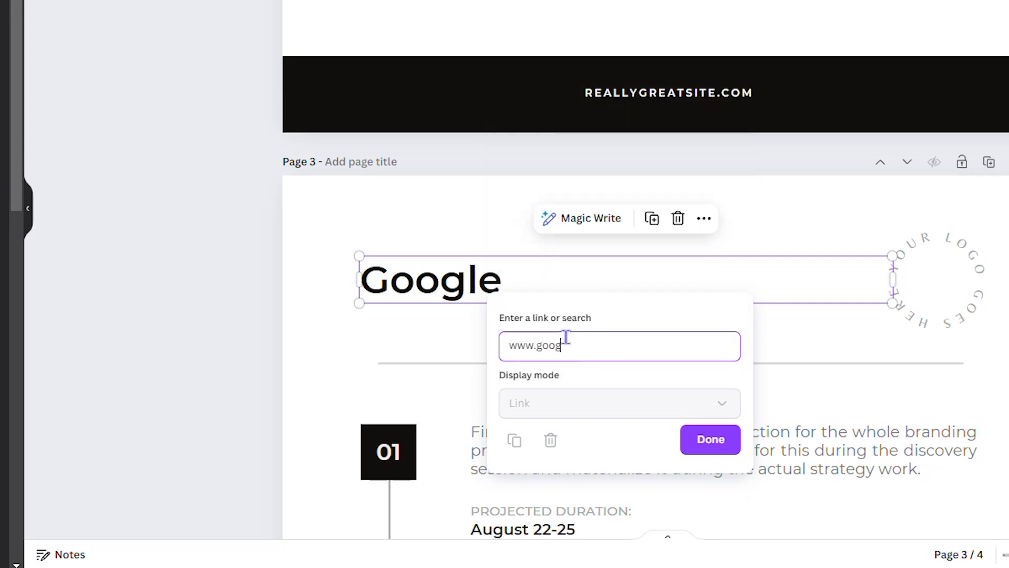
type("le.com")
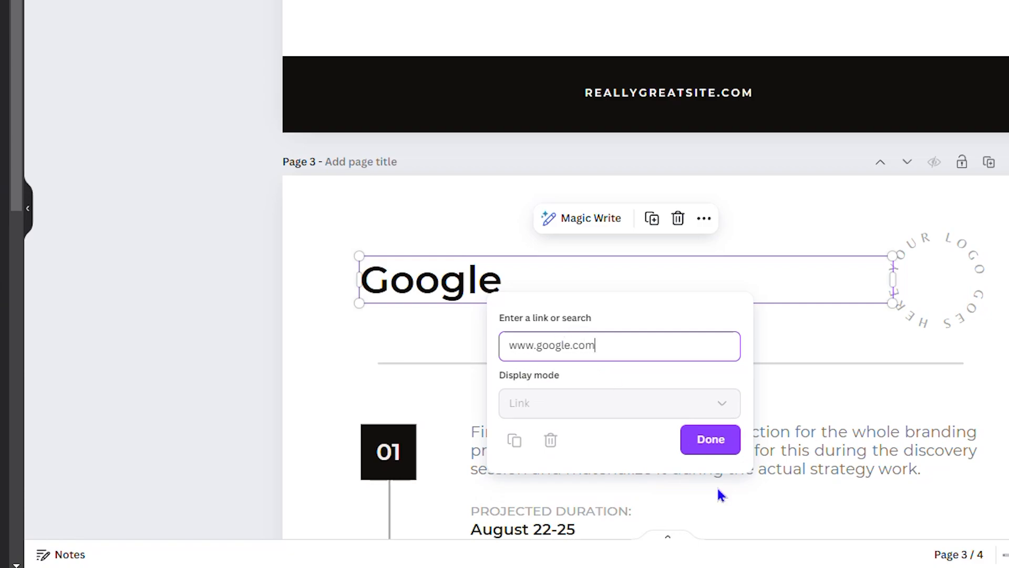
left_click(715, 446)
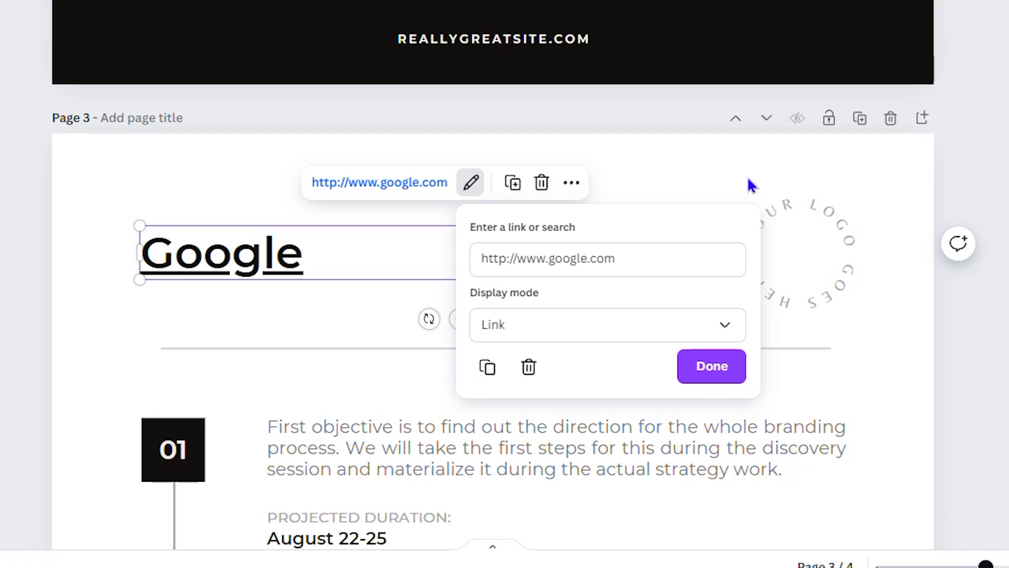
left_click(712, 366)
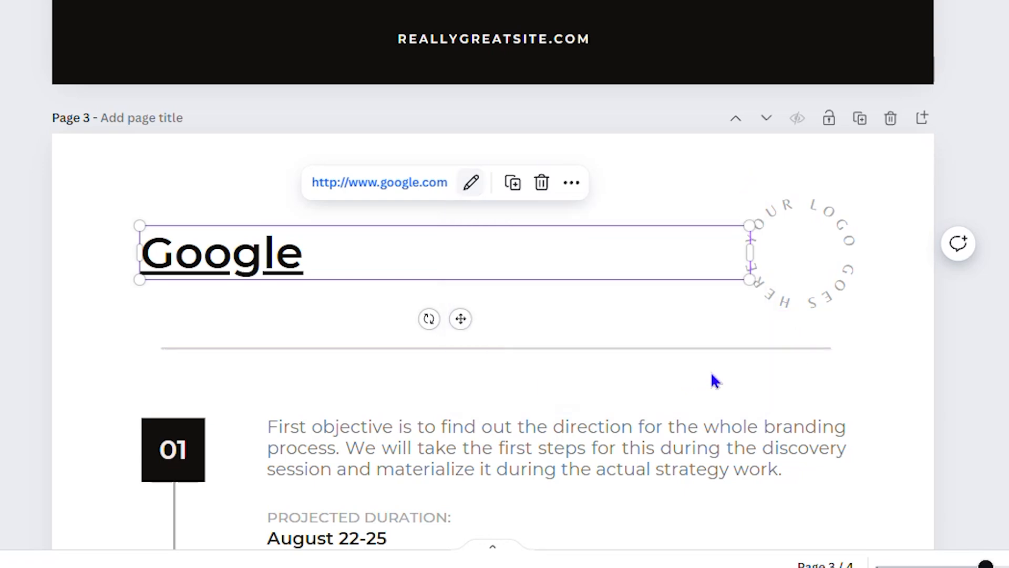
left_click(703, 353)
left_click(391, 255)
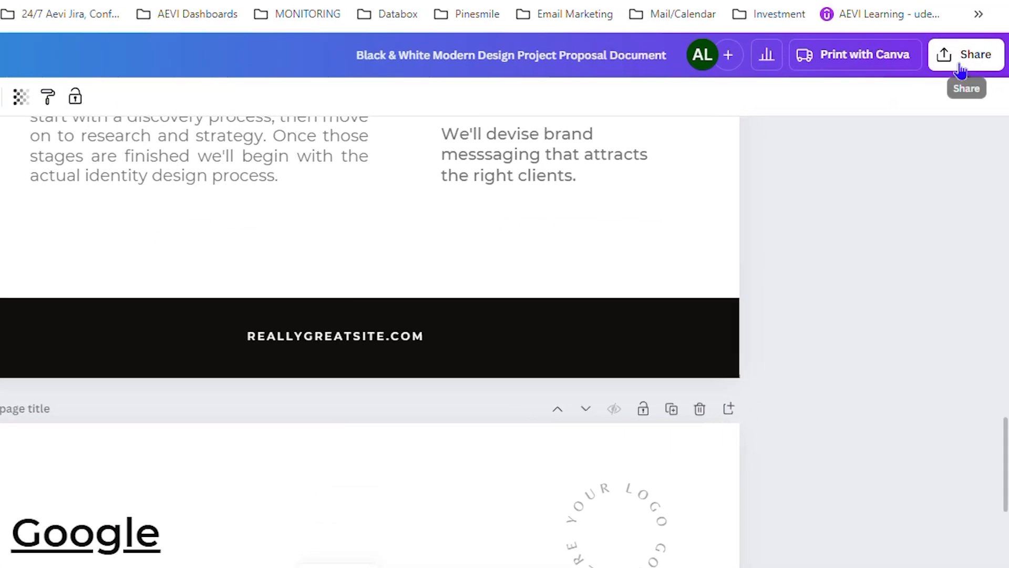
Download all four pages of the design as a PDF Standard file and dismiss the print offer.
left_click(981, 80)
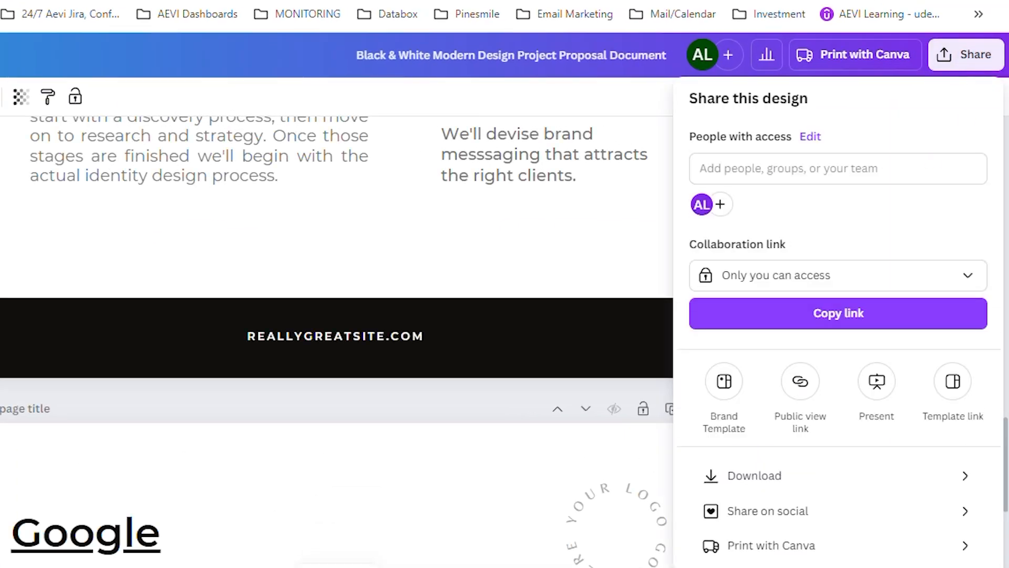
left_click(765, 478)
left_click(884, 180)
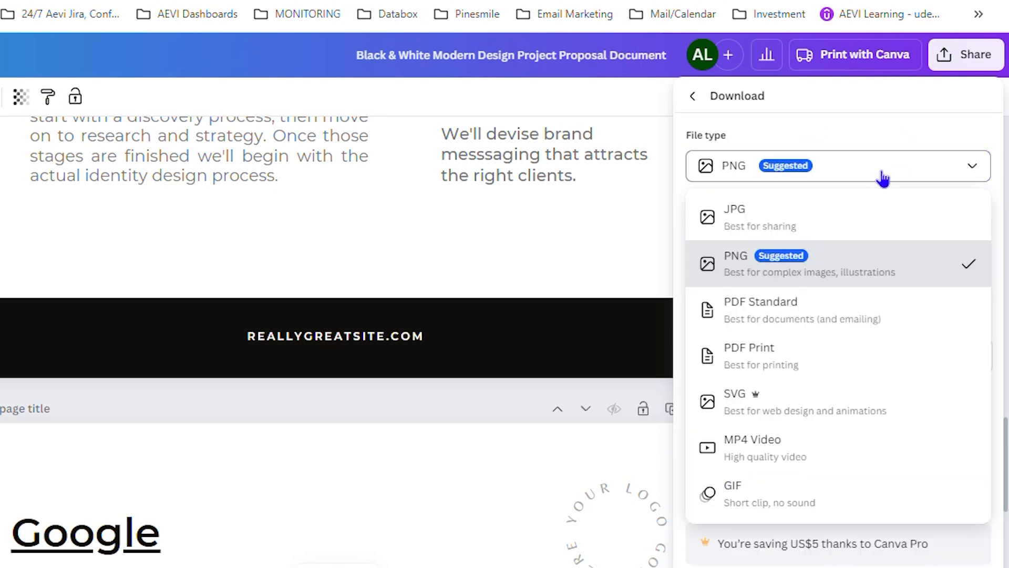
left_click(766, 313)
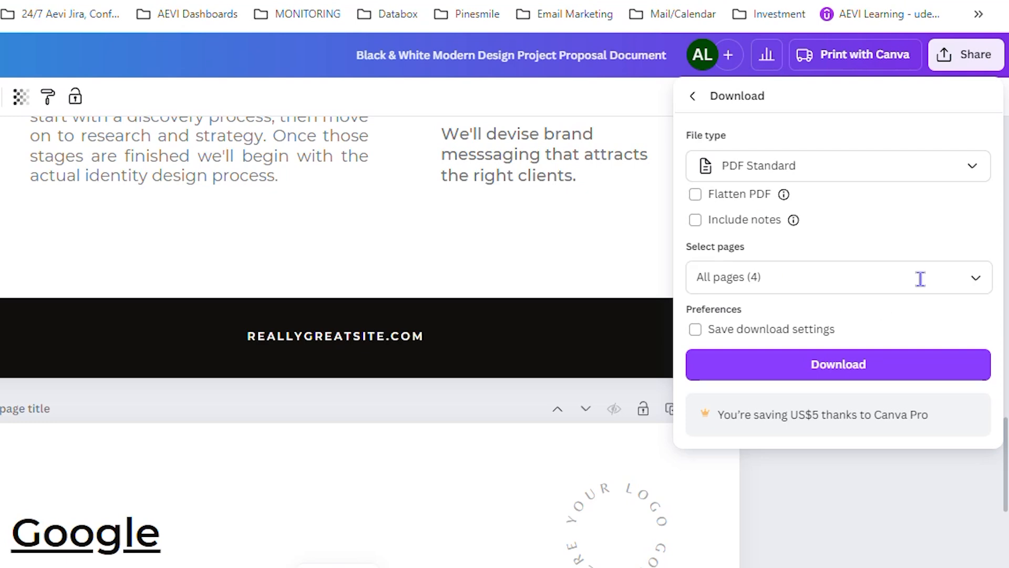
left_click(839, 365)
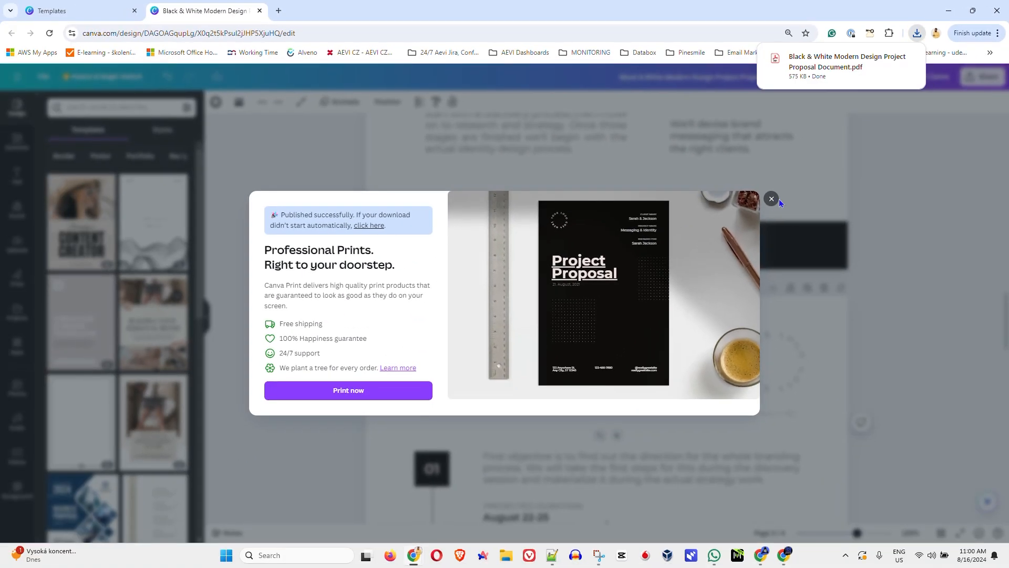
left_click(771, 200)
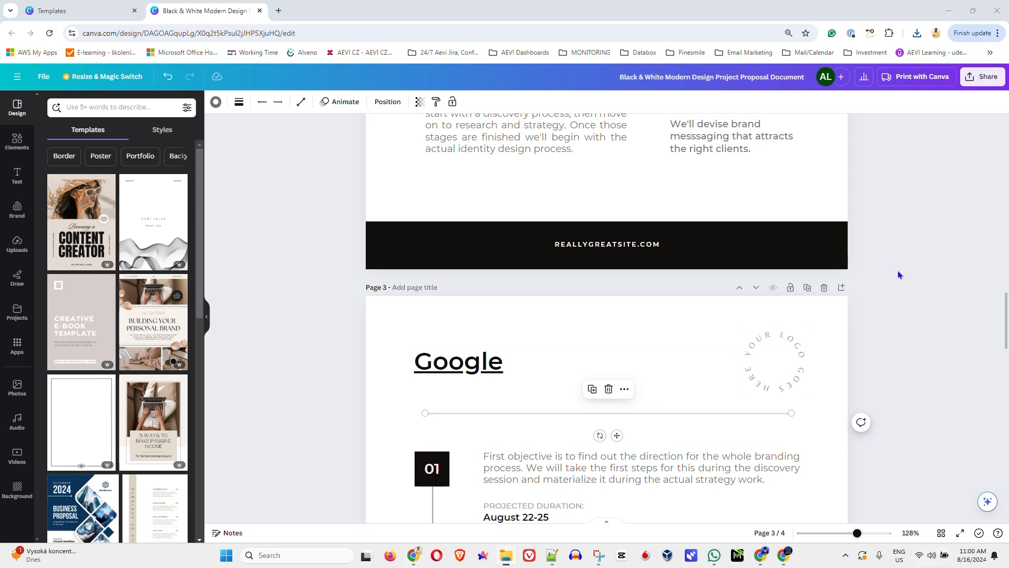
Open the downloaded project proposal PDF from the Downloads folder and test the "Project Proposal" title link on the cover.
left_click_drag(900, 275, 513, 102)
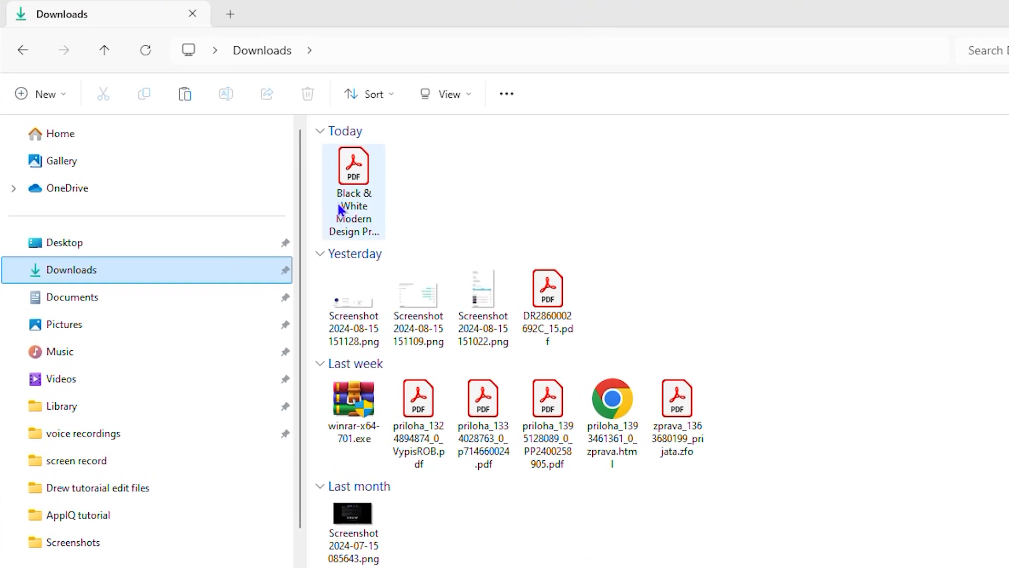
left_click(364, 173)
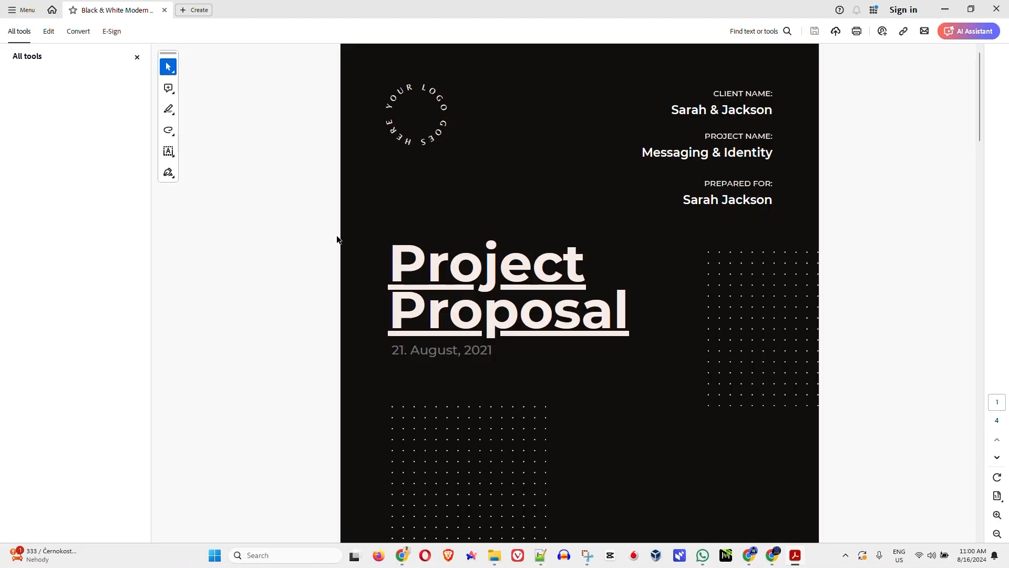
scroll(394, 278, "down", 2)
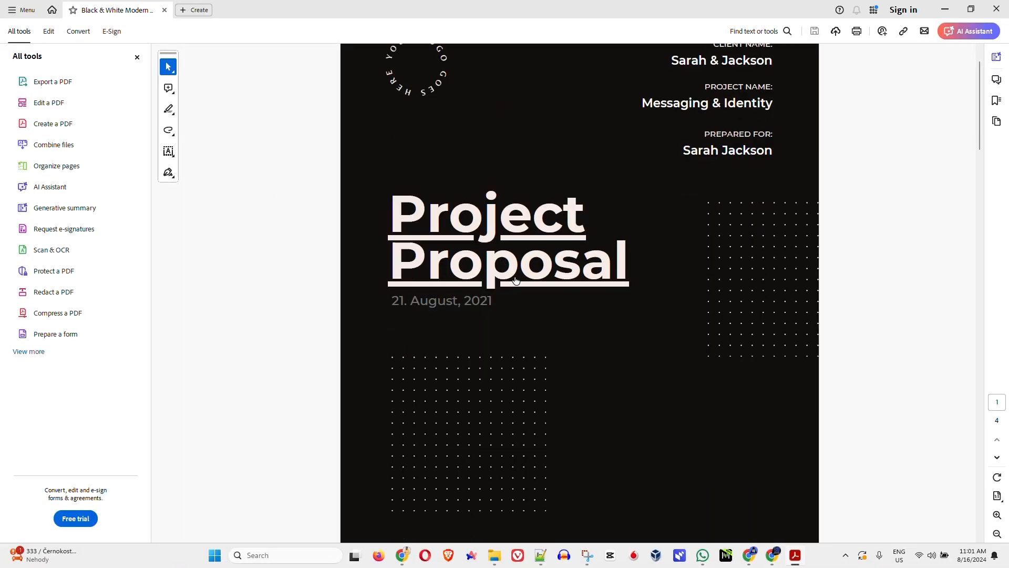
scroll(515, 280, "down", 10)
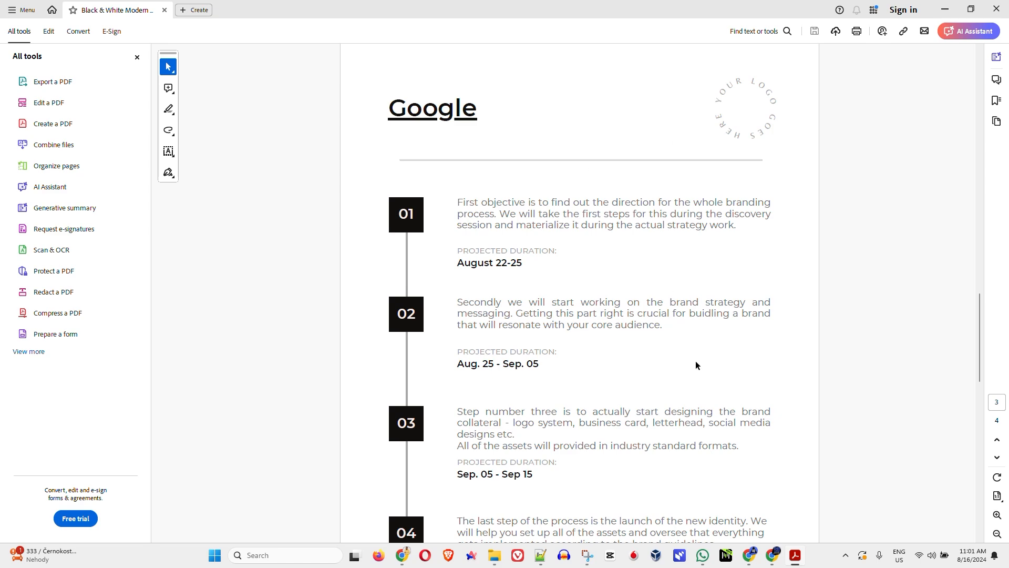
Test the REALLYGREATSITE.COM footer link on page 4 and the black footer bar link on page 3 of the PDF.
scroll(679, 381, "down", 15)
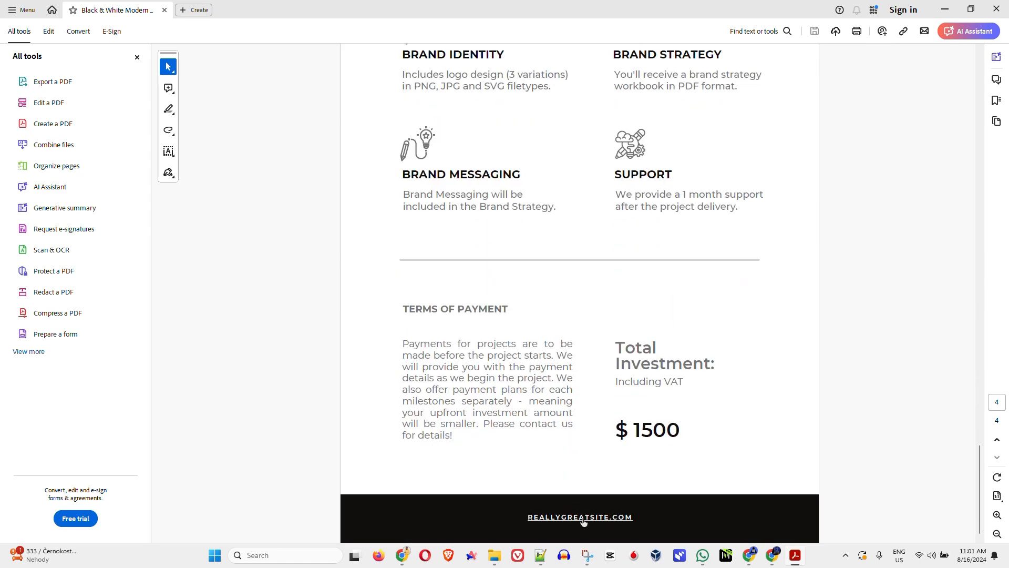
key("Home")
scroll(904, 363, "down", 20)
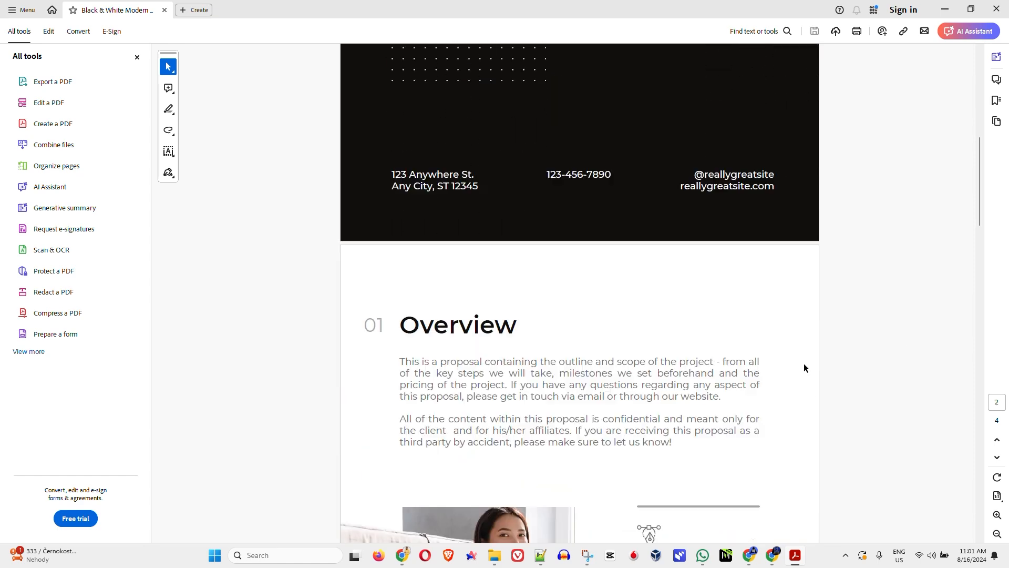
scroll(919, 396, "down", 10)
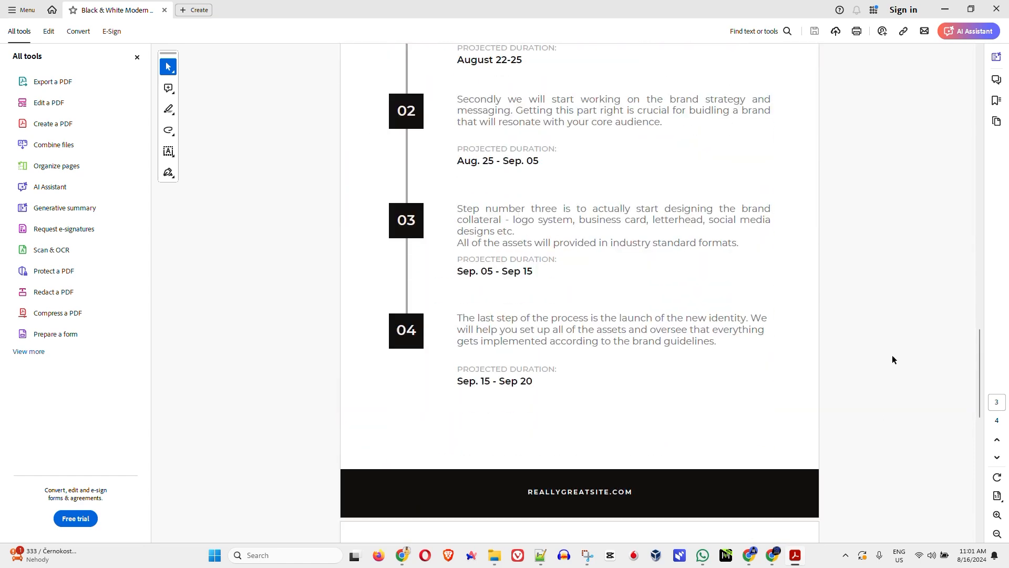
key("Home")
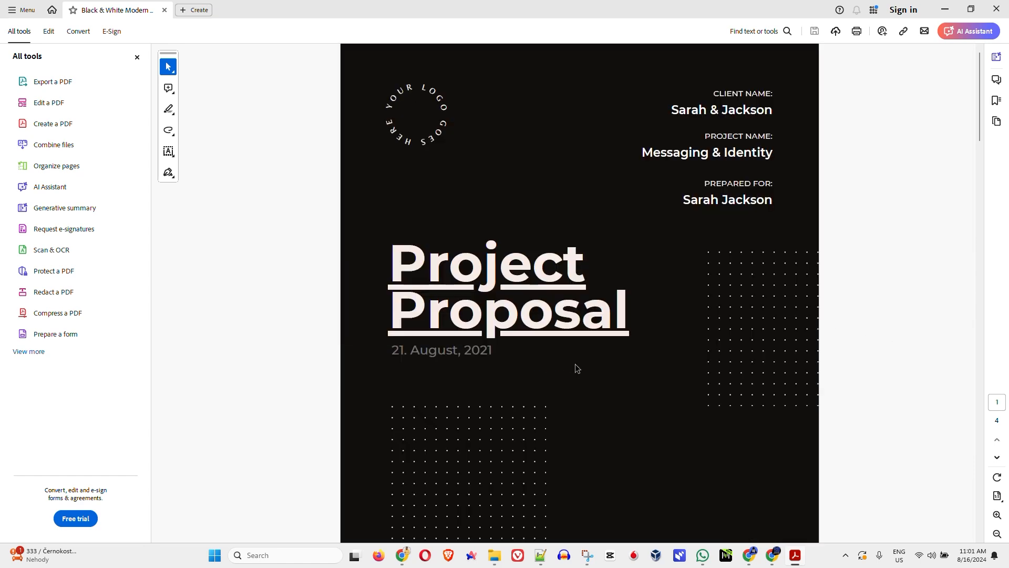
scroll(714, 225, "down", 15)
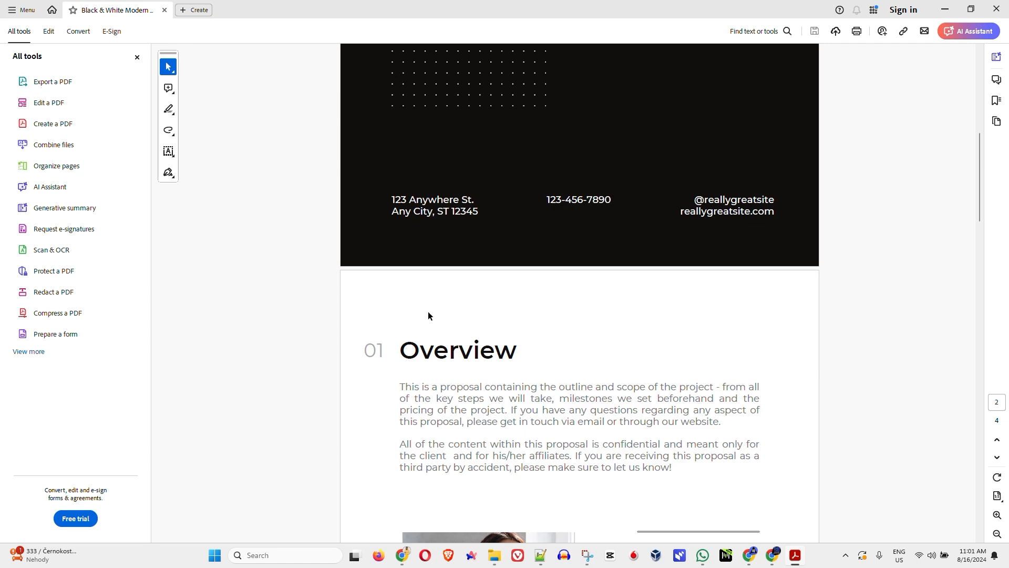
scroll(735, 292, "down", 7)
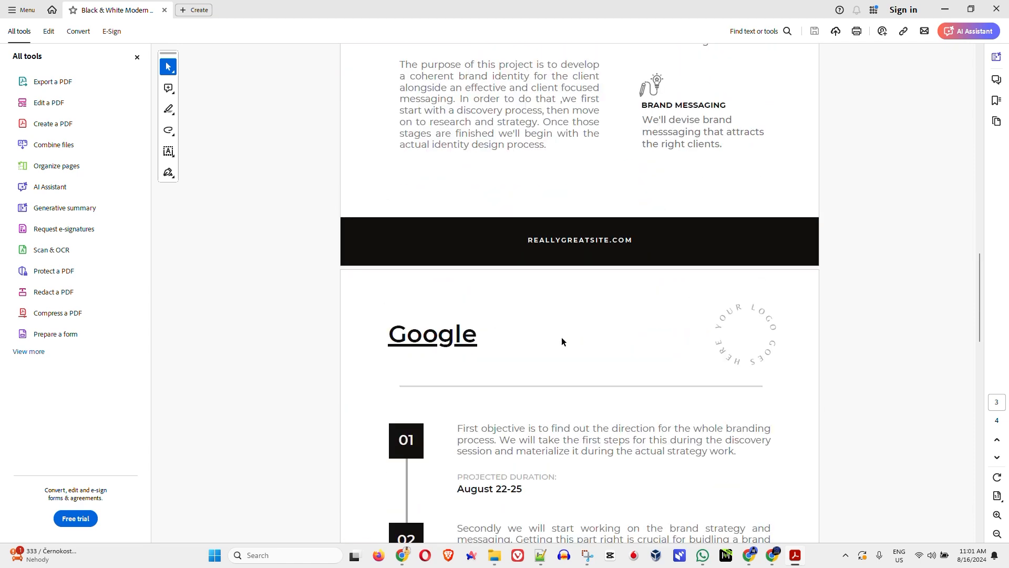
left_click(429, 337)
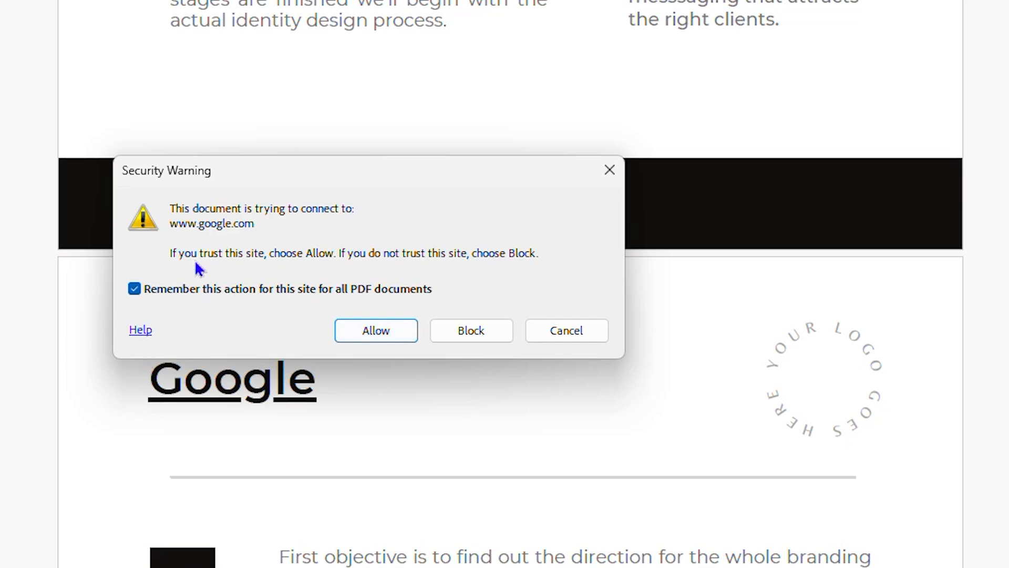
left_click(369, 330)
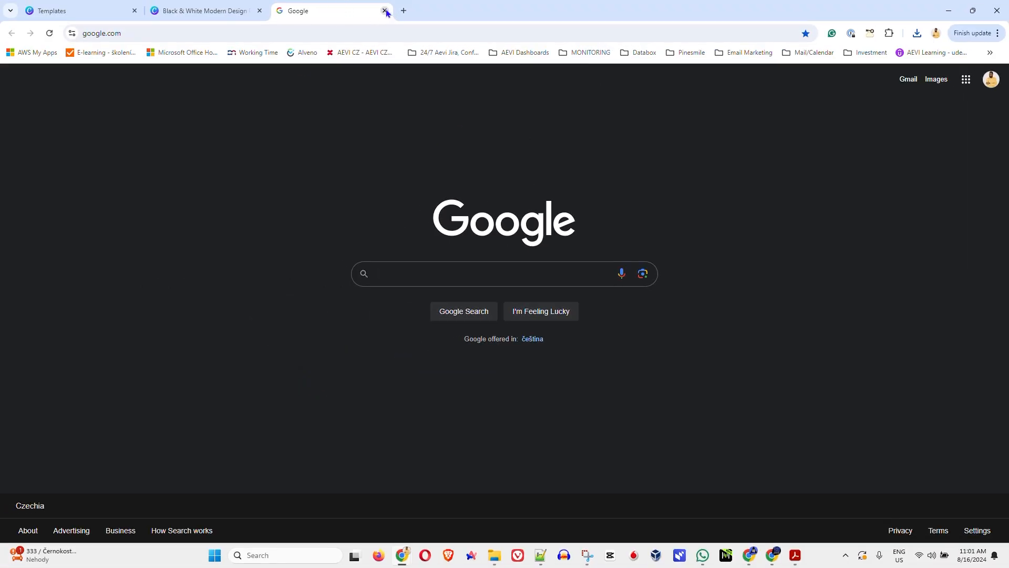
Return to the PDF in Acrobat and follow the "Google" title link once more.
left_click(248, 11)
left_click(796, 560)
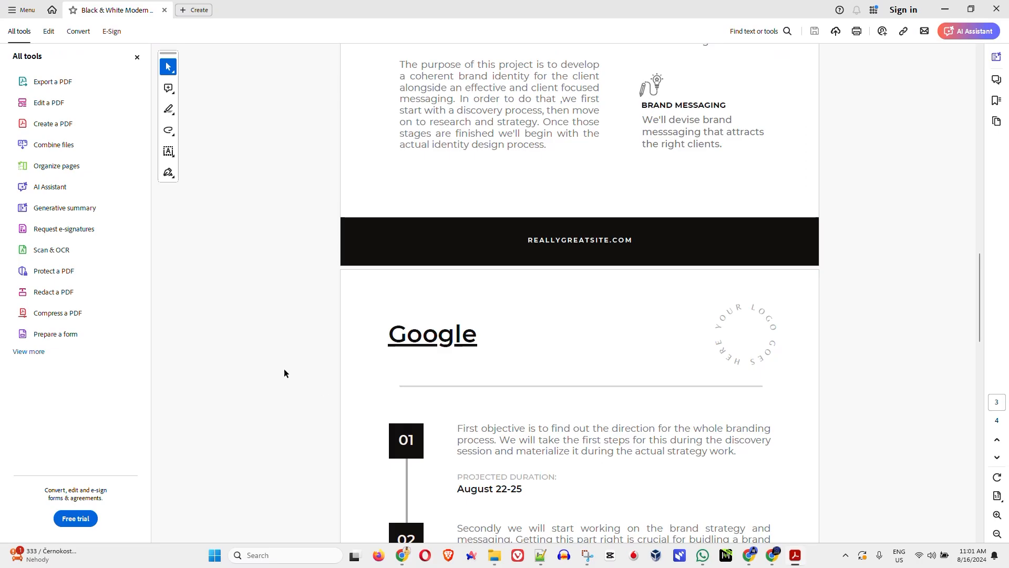
left_click(441, 327)
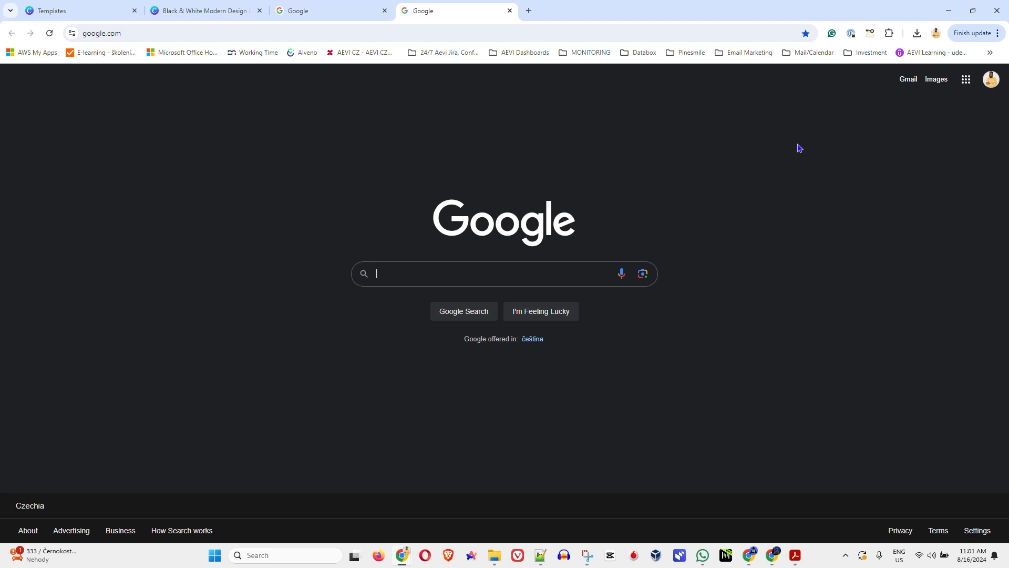